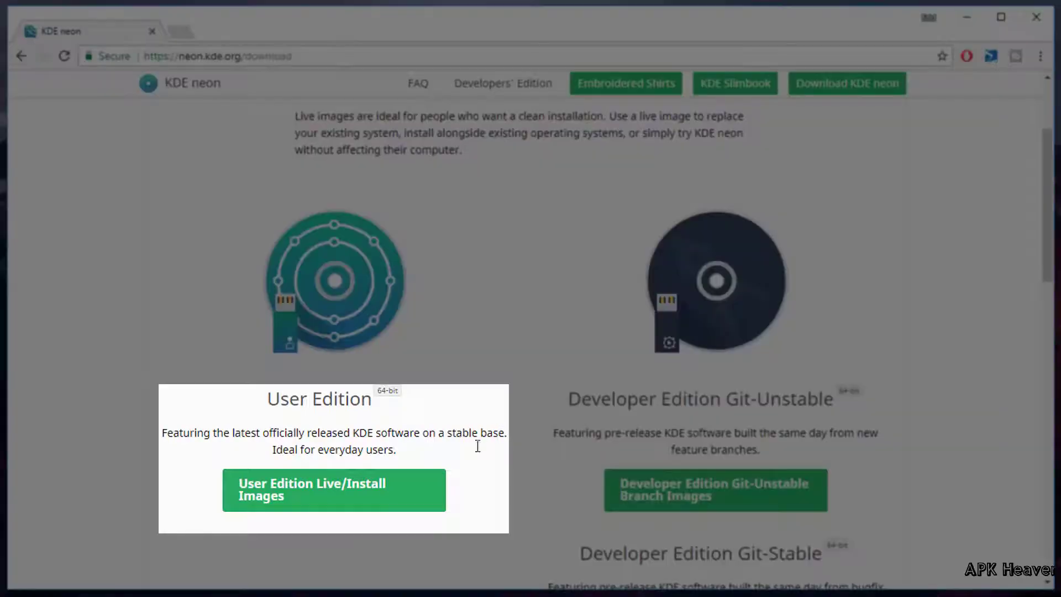
left_click(344, 492)
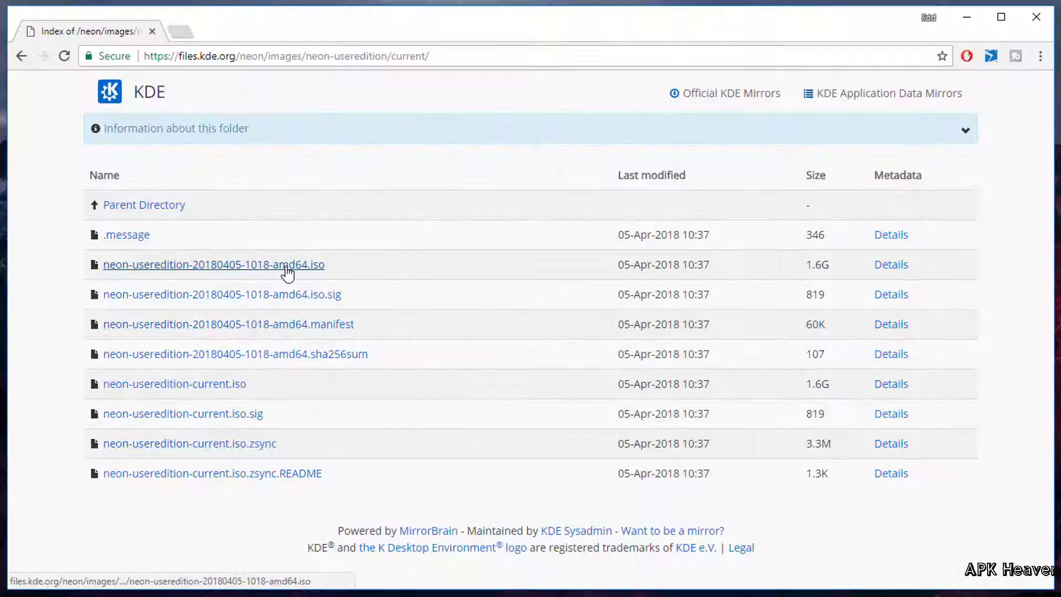
left_click(286, 268)
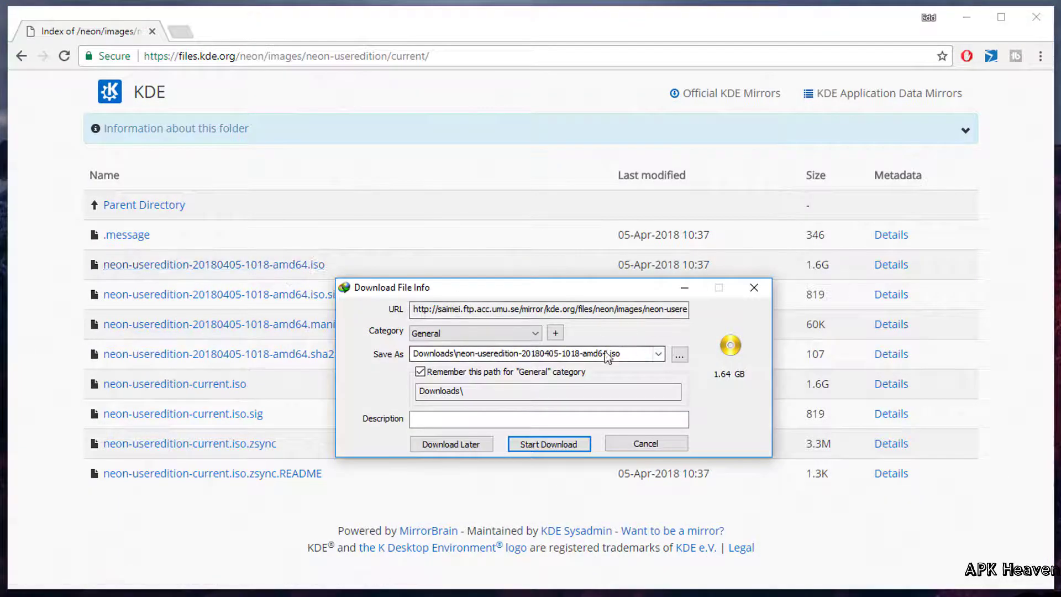
Step: Save the 1.64 GB neon ISO to the Desktop, start the download, and return to Chrome
left_click(680, 355)
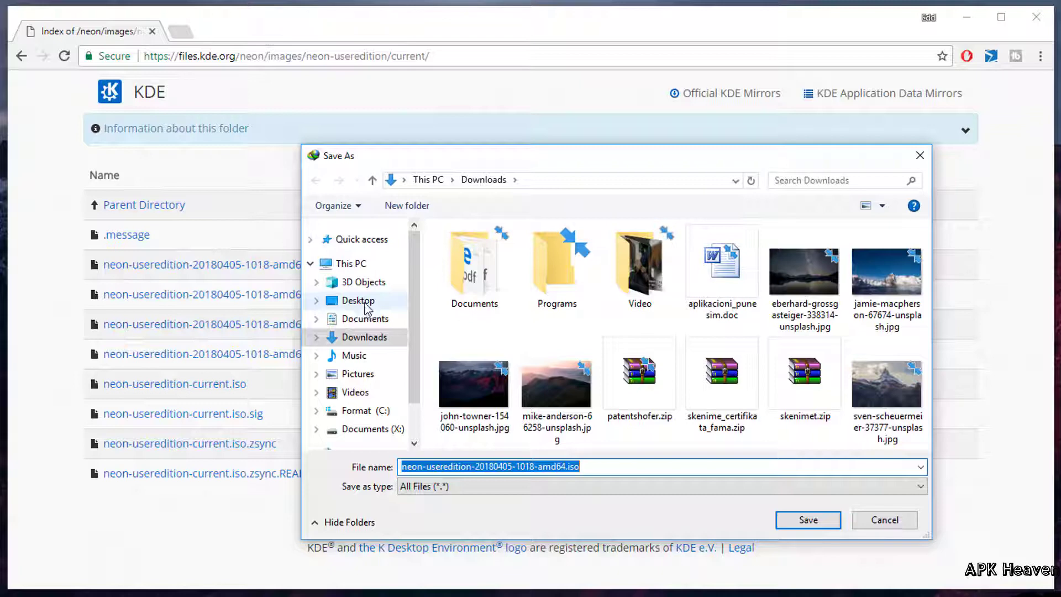
left_click(365, 304)
left_click(809, 520)
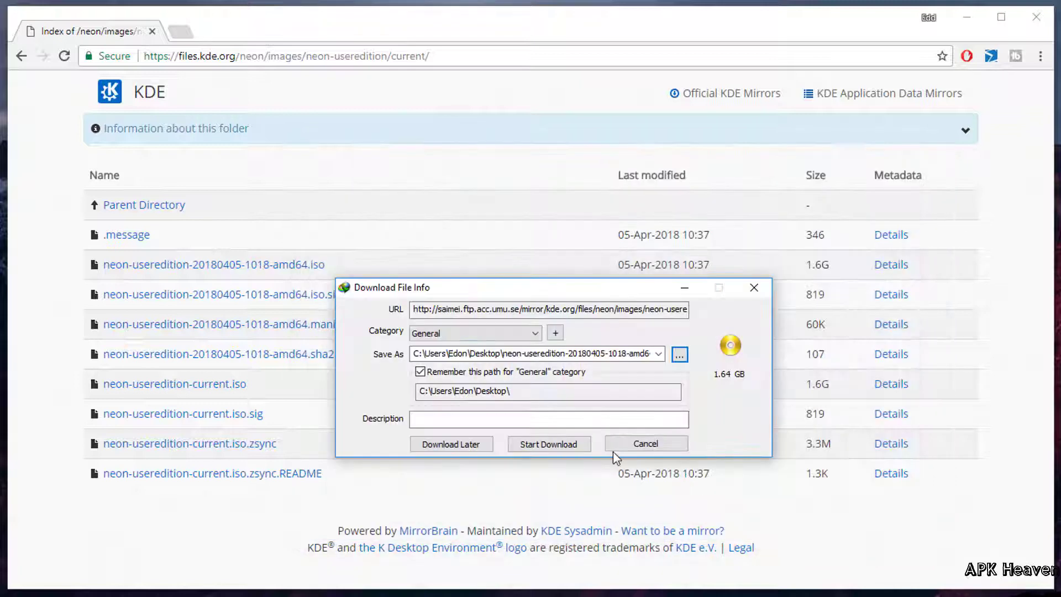
left_click(561, 446)
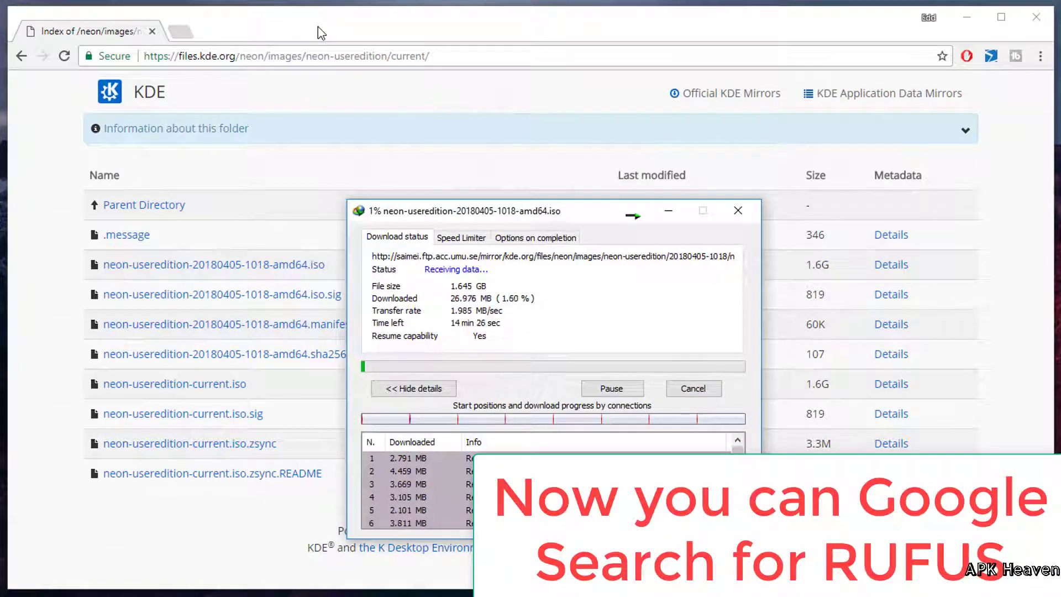
left_click(249, 31)
Step: Search Google for 'rufus' and open the official rufus.akeo.ie website
left_click(180, 32)
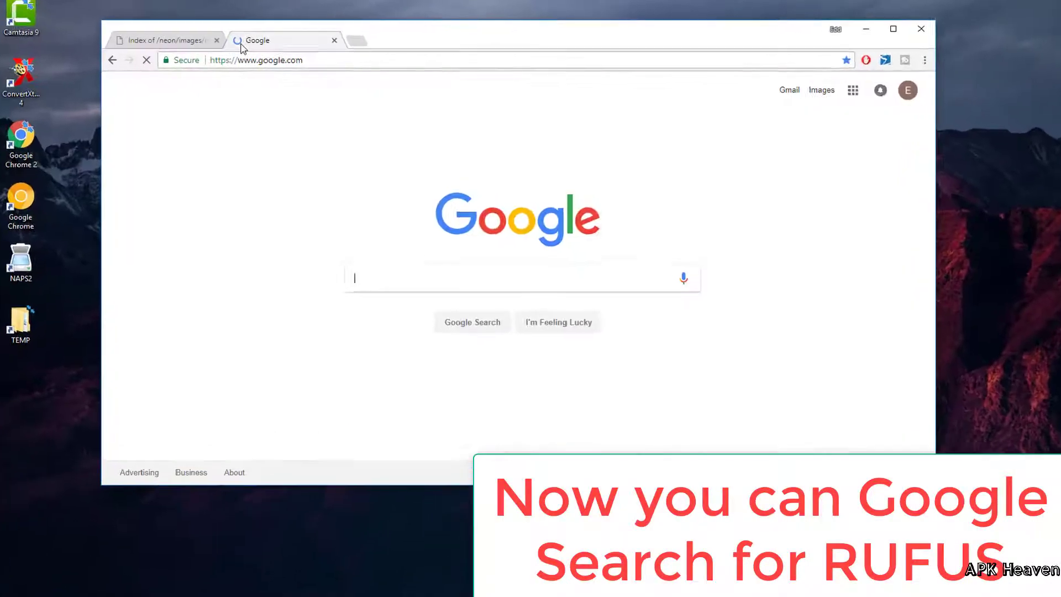
left_click(404, 280)
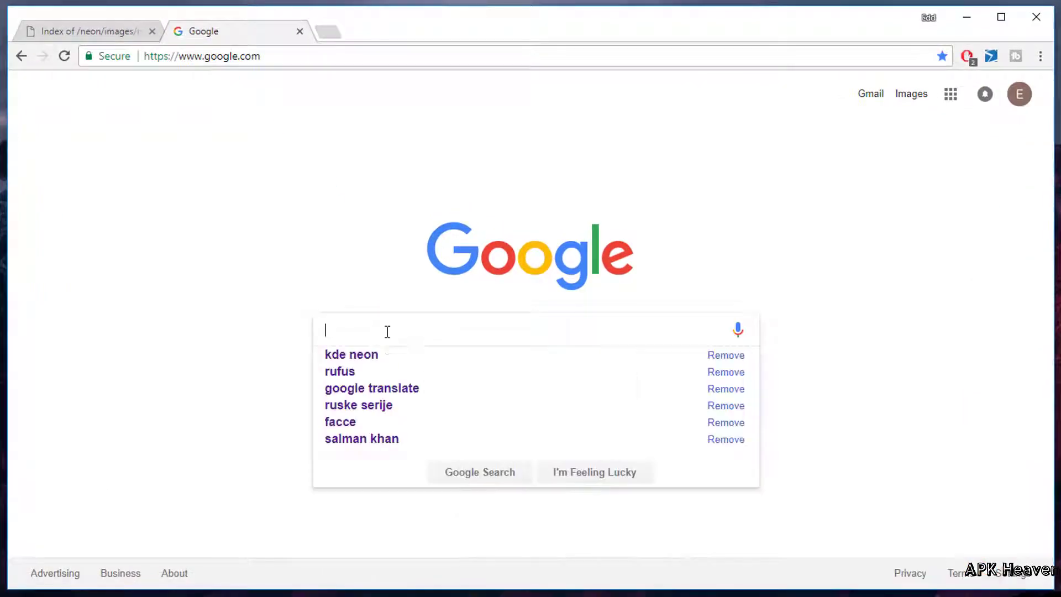
type("rufus")
key("Return")
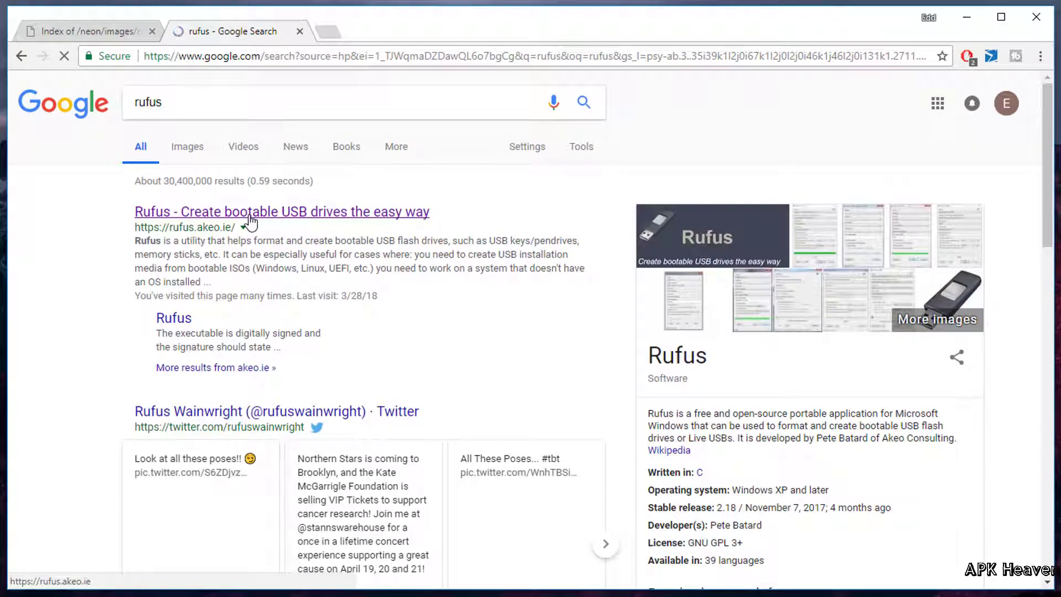
left_click(250, 220)
Step: Download Rufus 2.18 Portable from the site's Download section
scroll(254, 383, "down", 3)
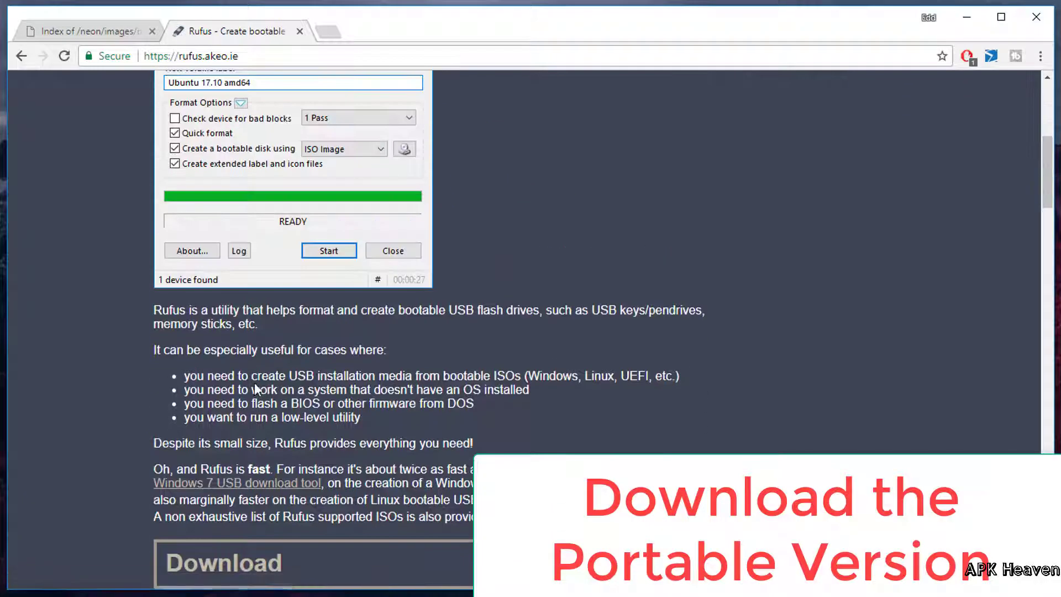
scroll(255, 383, "down", 5)
left_click_drag(180, 350, 288, 347)
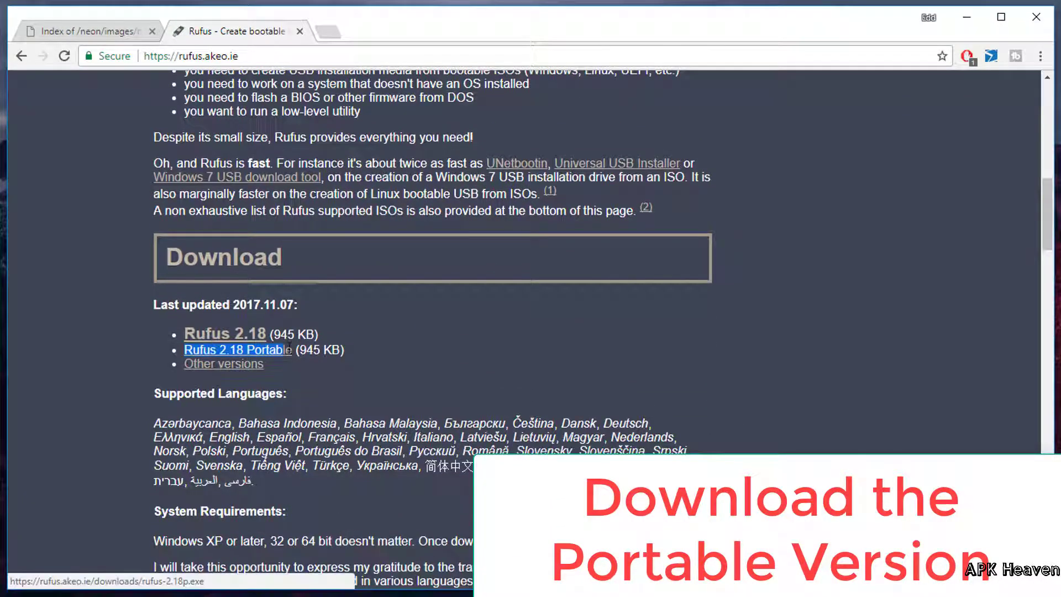
left_click(278, 353)
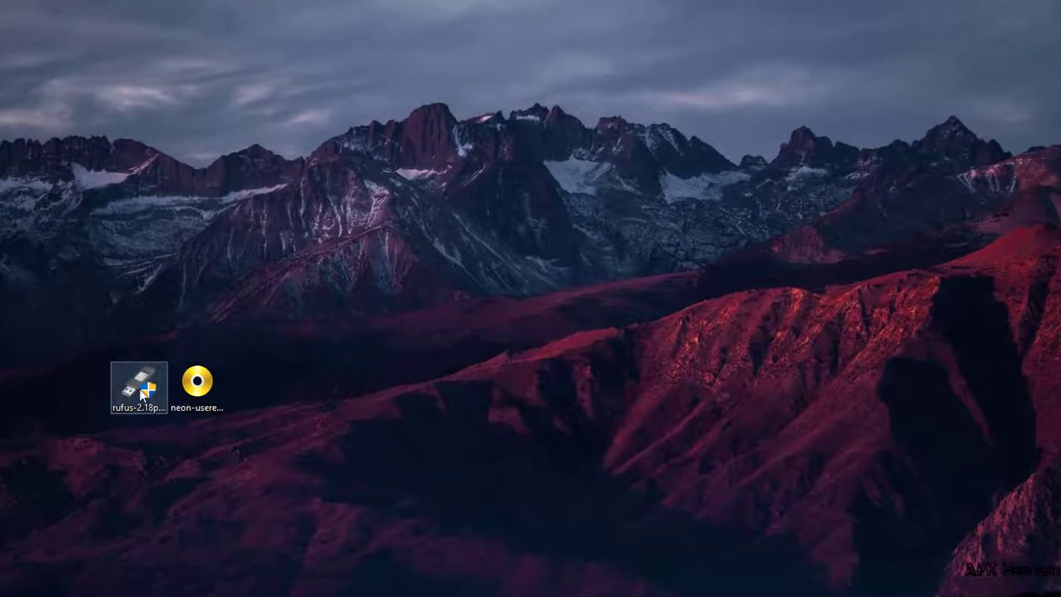
double_click(142, 388)
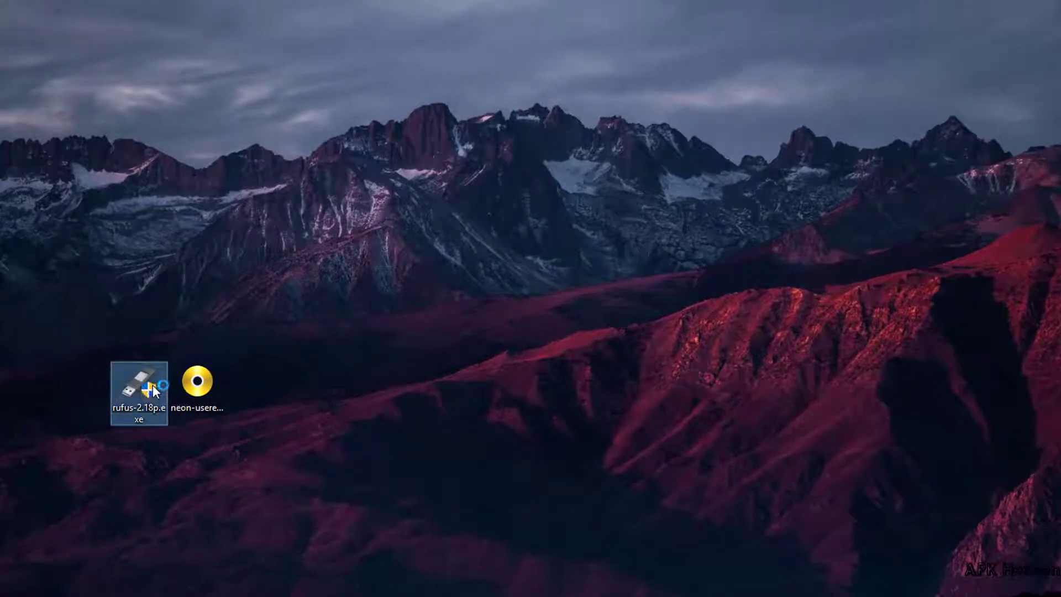
left_click(442, 488)
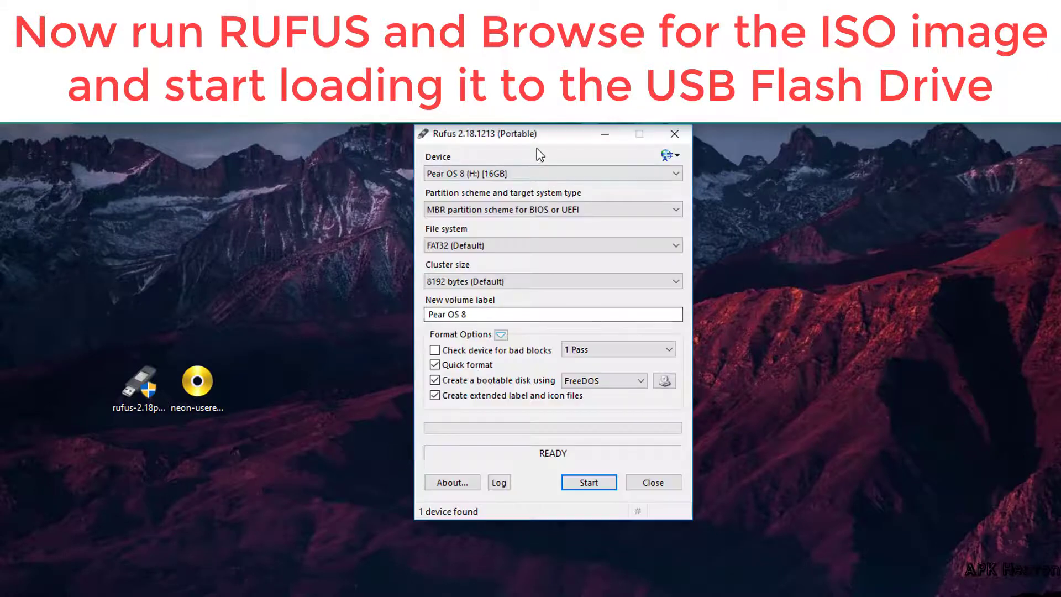
left_click_drag(547, 141, 386, 128)
left_click(194, 398)
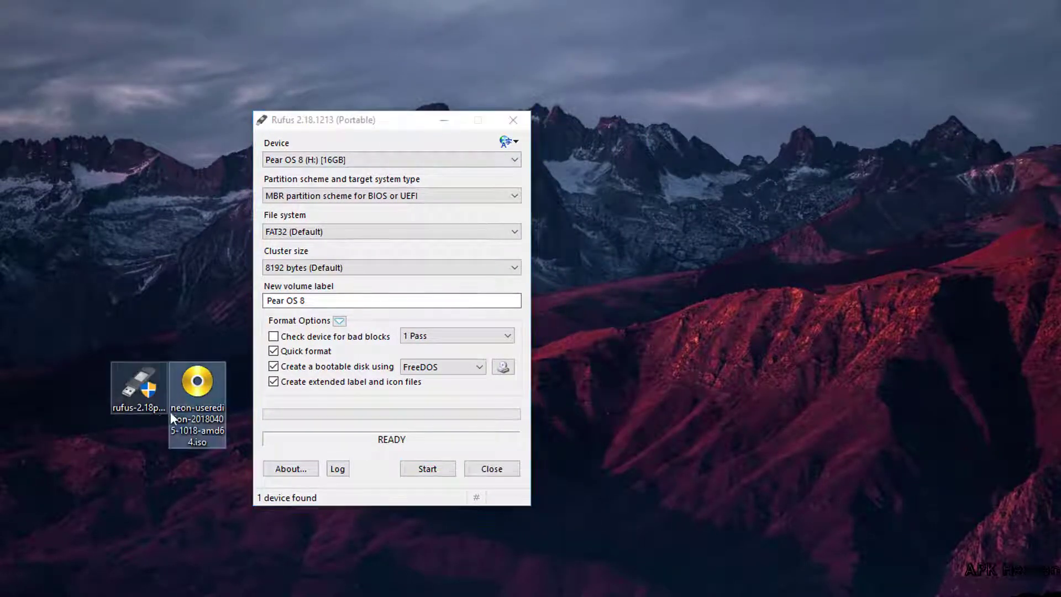
left_click(502, 367)
scroll(501, 387, "down", 3)
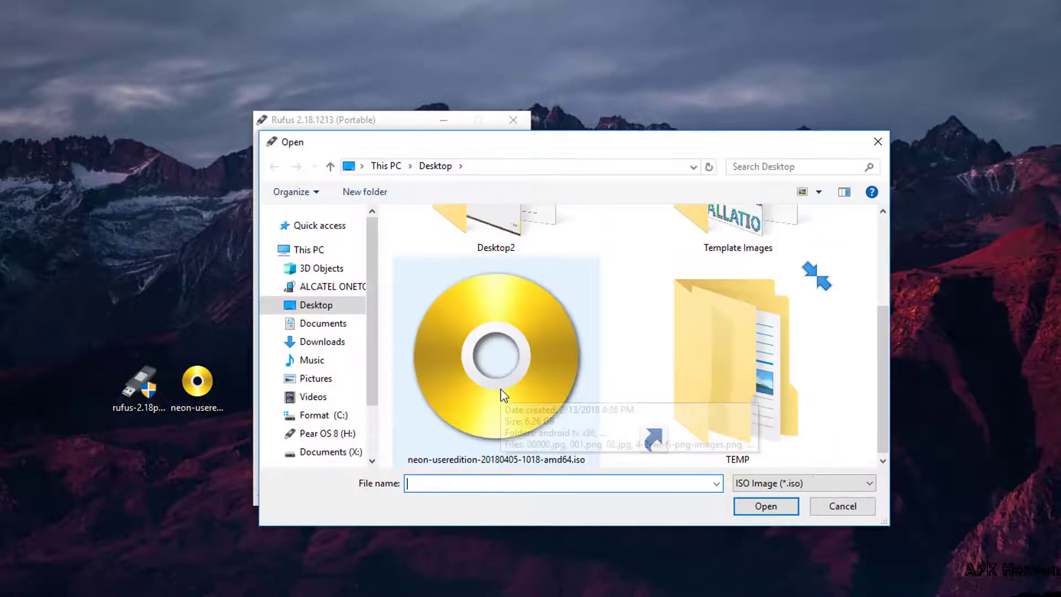
left_click(489, 389)
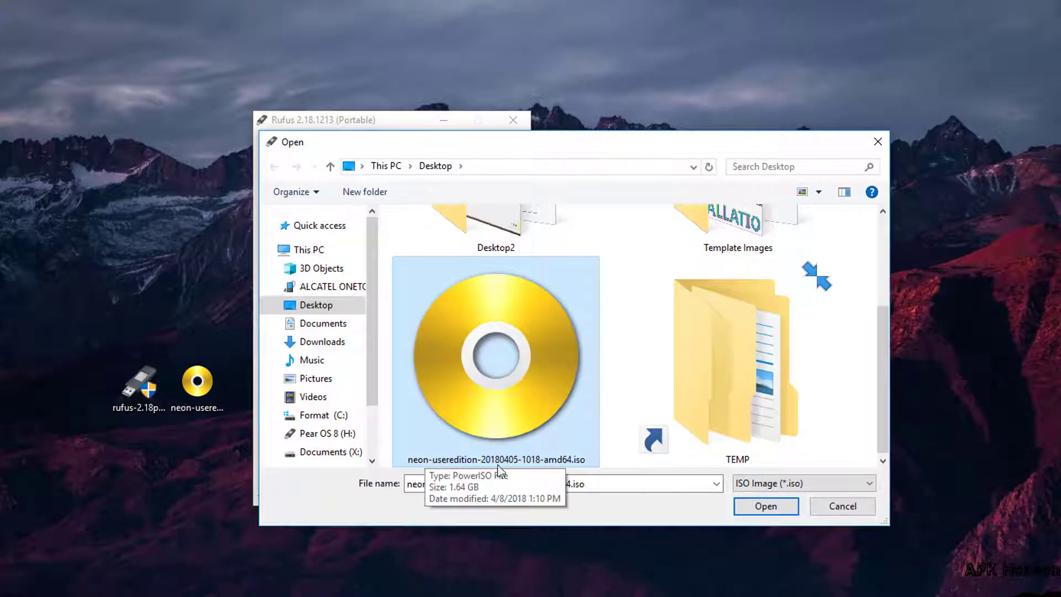
left_click(741, 505)
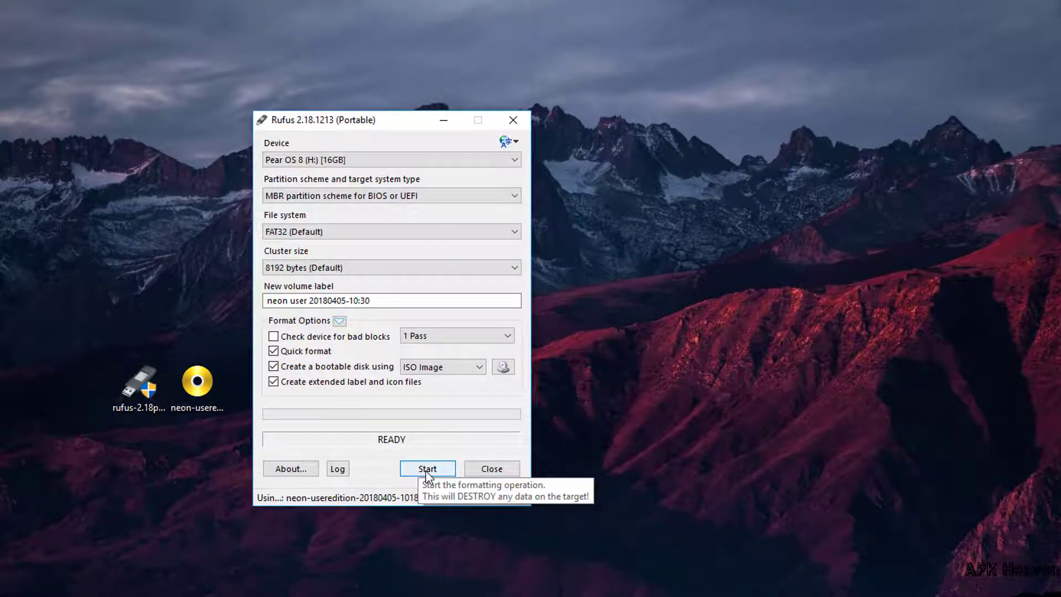
Step: Write the neon ISO to the 16GB USB in ISO Image mode with updated Syslinux, then close Rufus
left_click(427, 470)
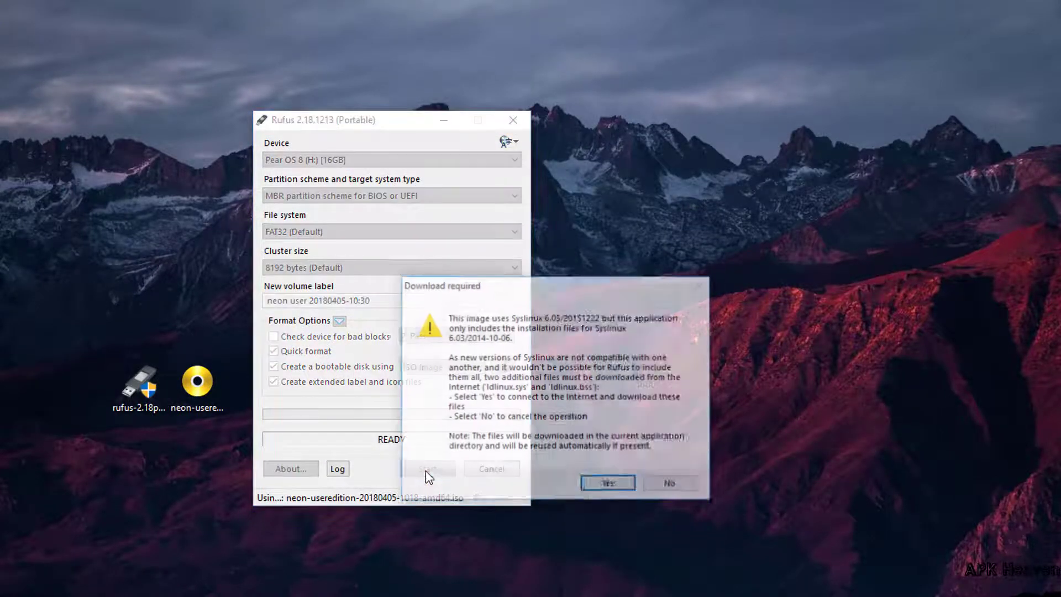
left_click(602, 490)
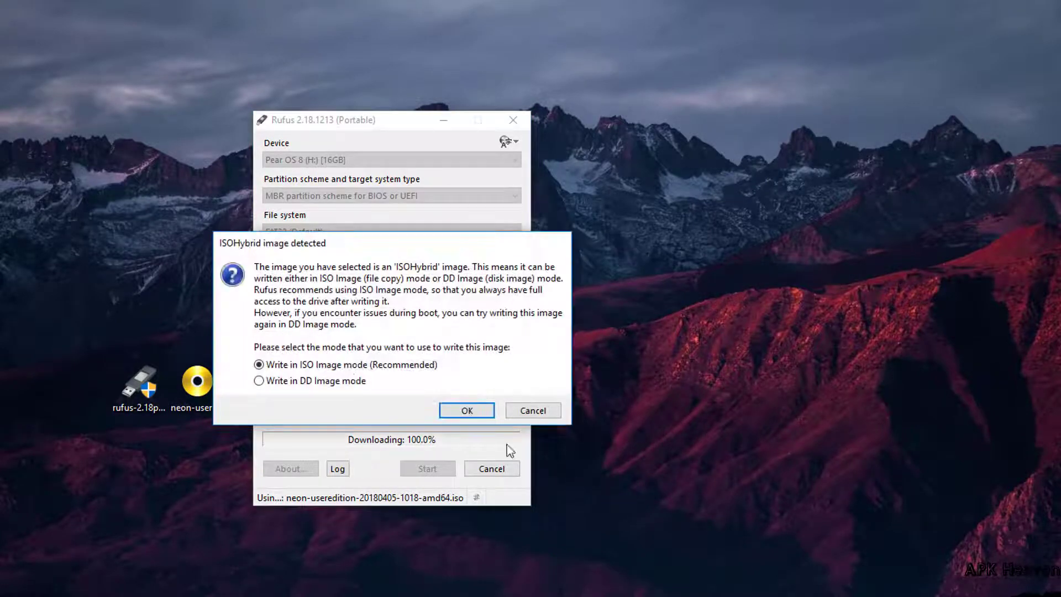
left_click(470, 410)
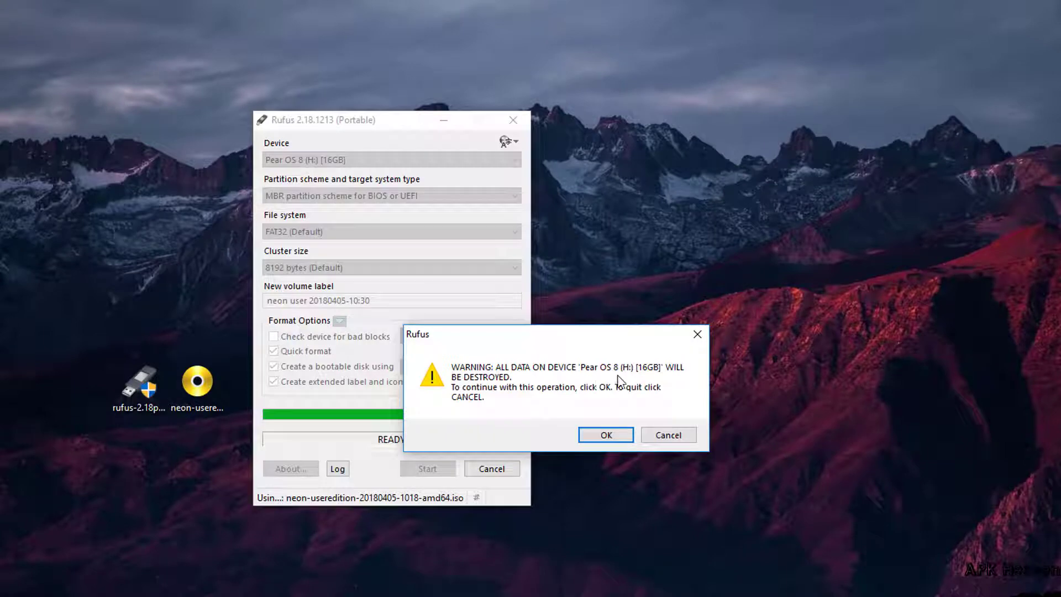
left_click(606, 435)
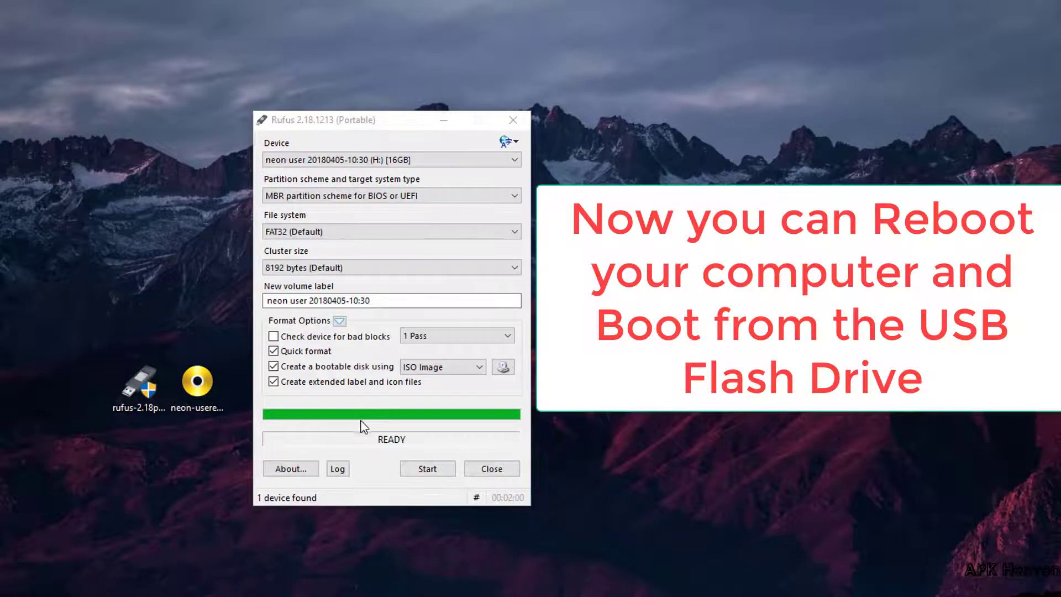
left_click(492, 469)
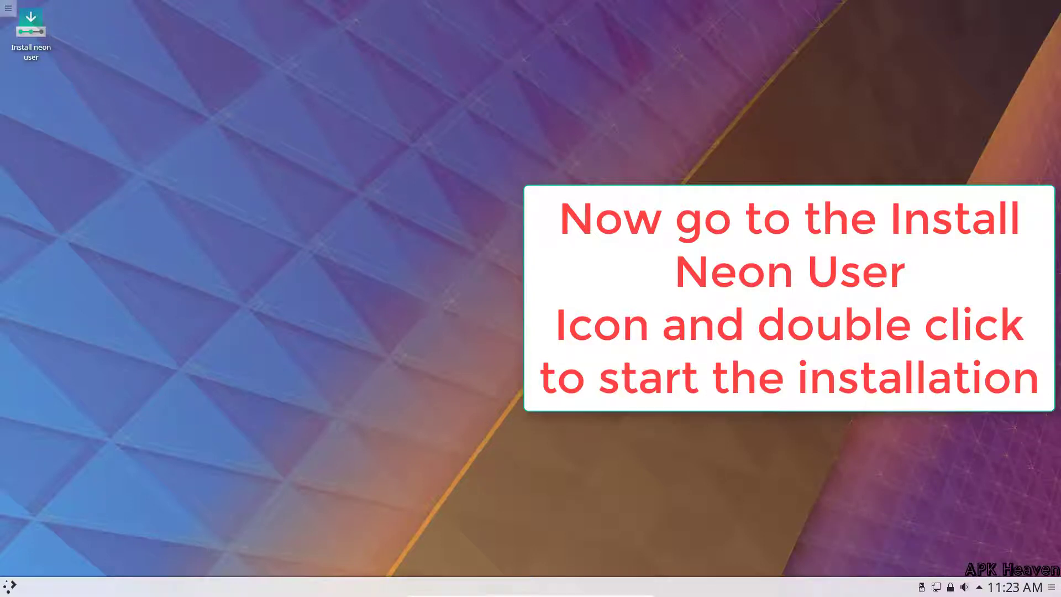
Step: Launch the neon installer in English, skip extras, and install on the entire disk
double_click(34, 39)
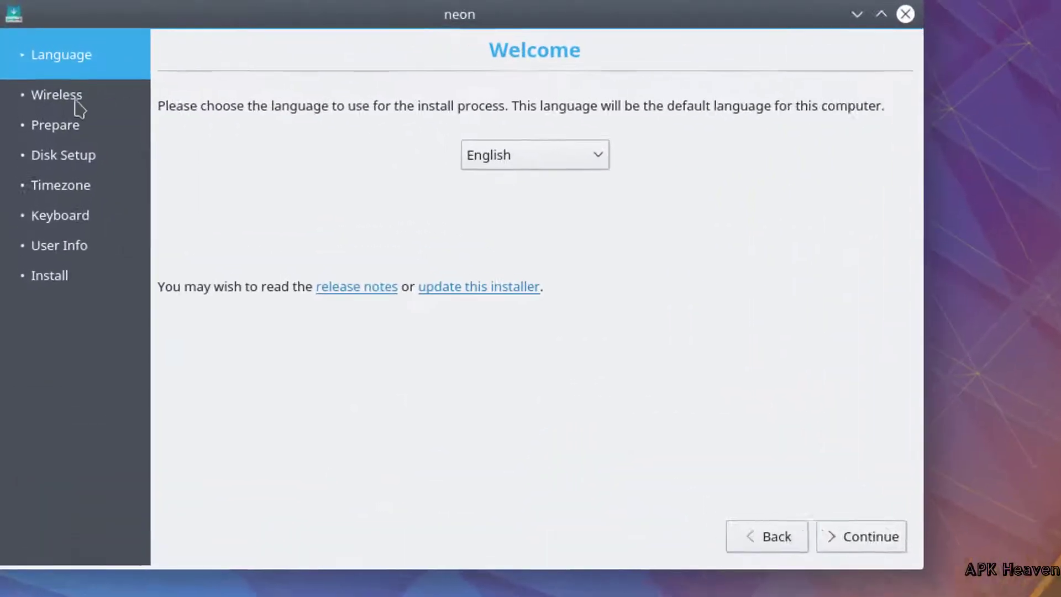
left_click(854, 544)
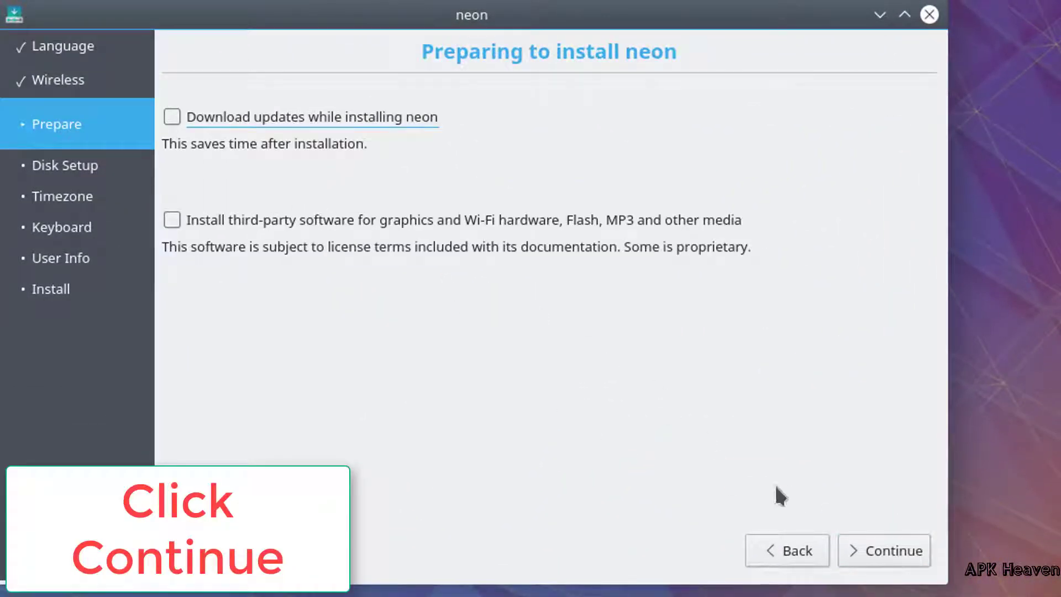
left_click(855, 549)
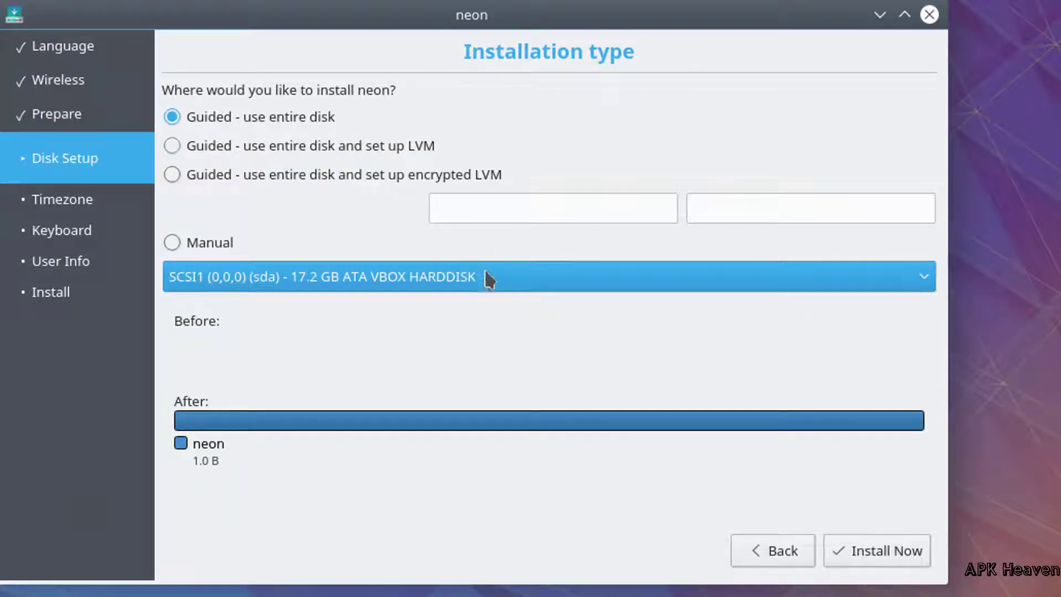
left_click(892, 551)
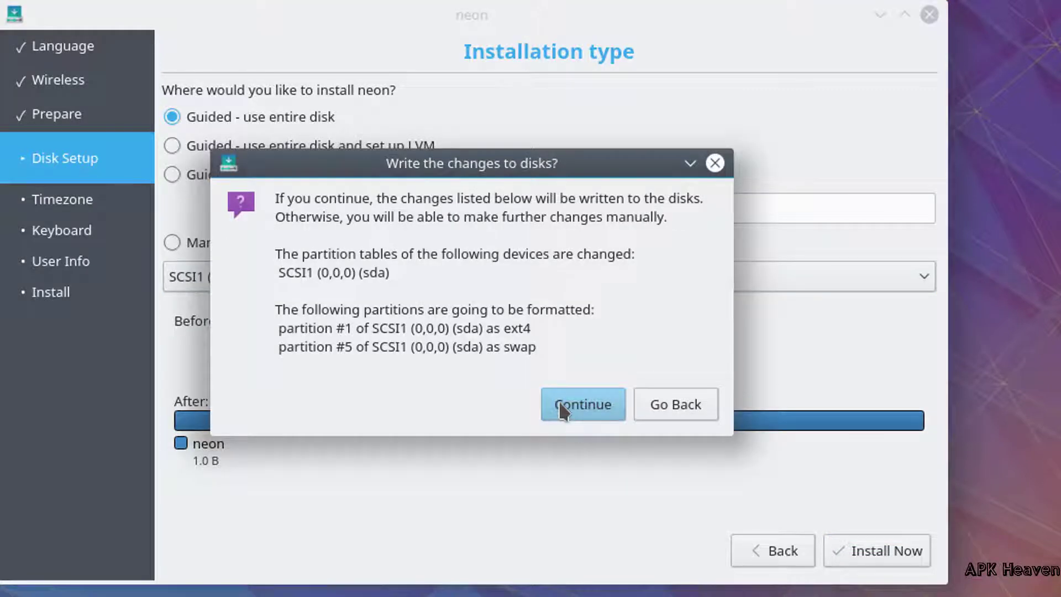
left_click(559, 412)
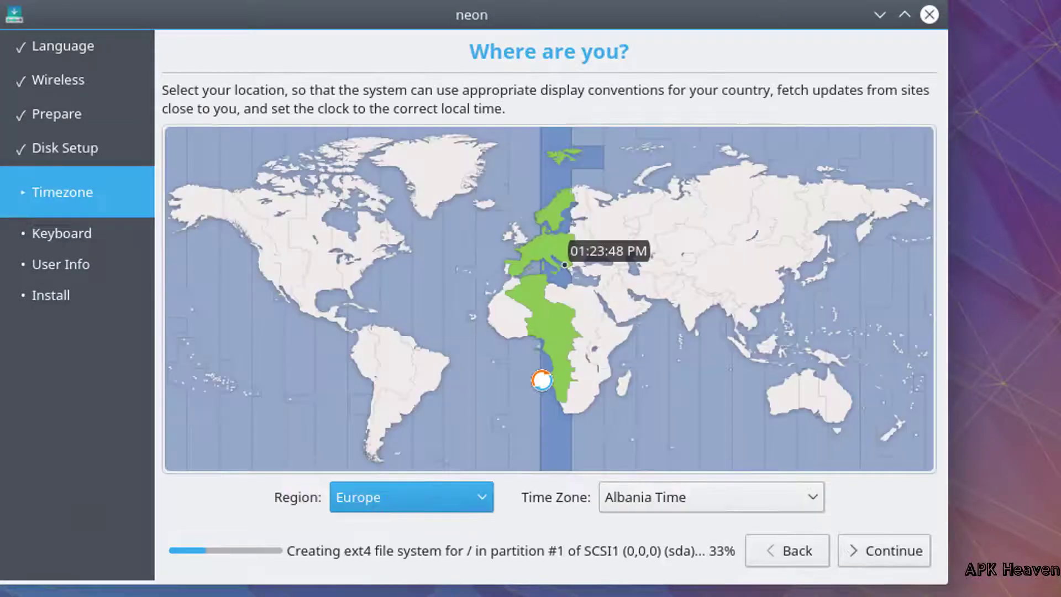
Step: Keep the Europe/Albania timezone and choose English (UK) for both keyboard layout and variant
left_click(877, 550)
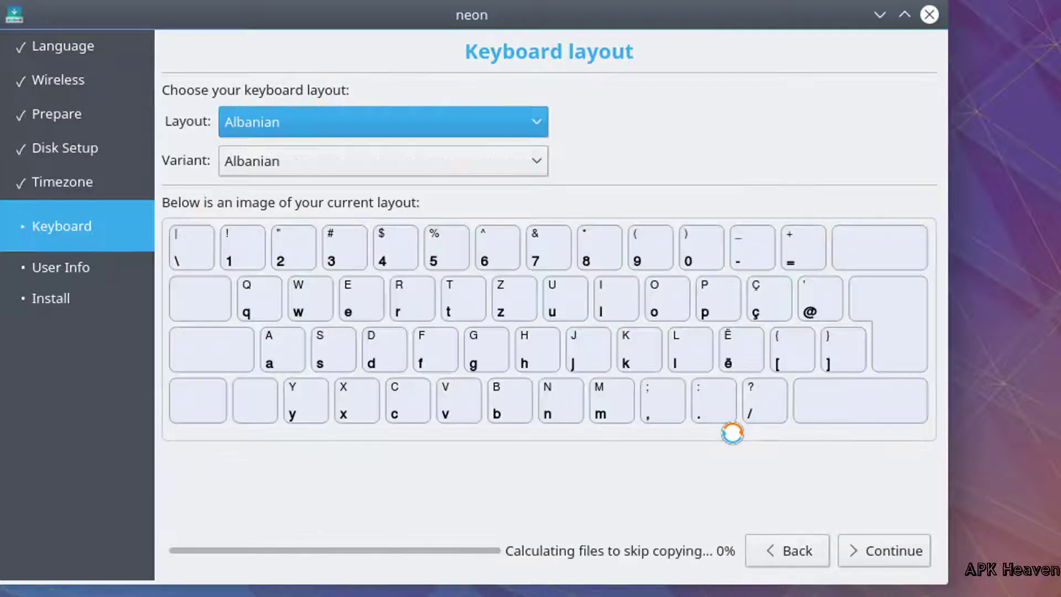
left_click(382, 121)
scroll(297, 302, "down", 5)
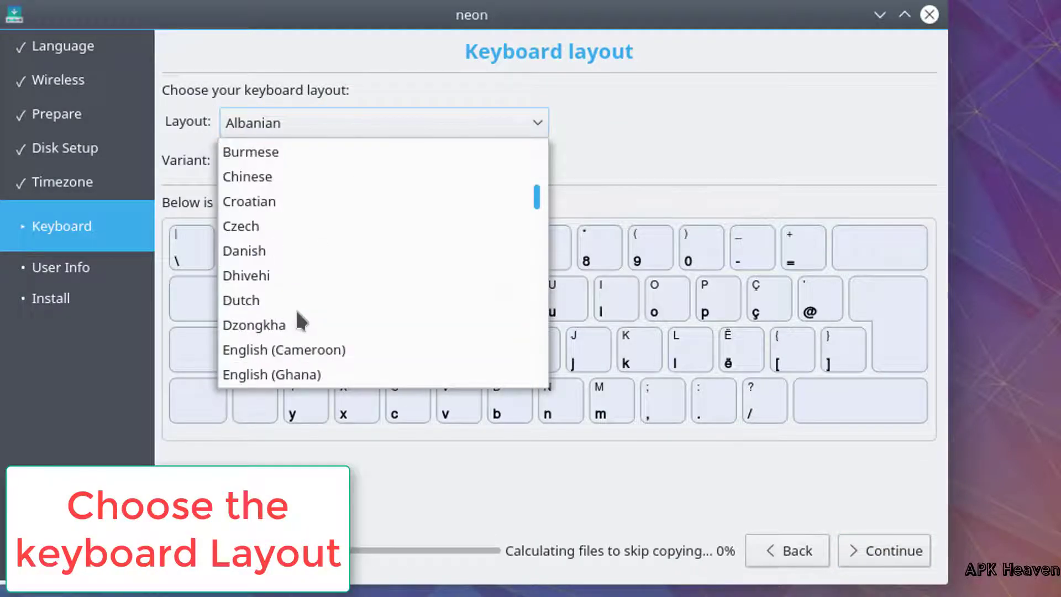
scroll(298, 321, "down", 1)
left_click(255, 374)
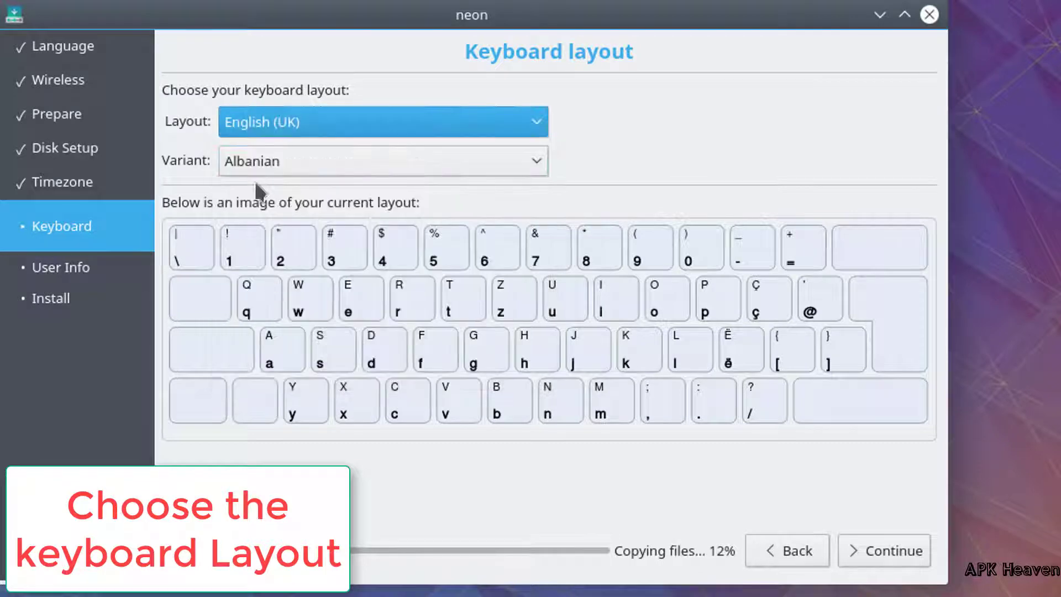
left_click(262, 168)
left_click(286, 191)
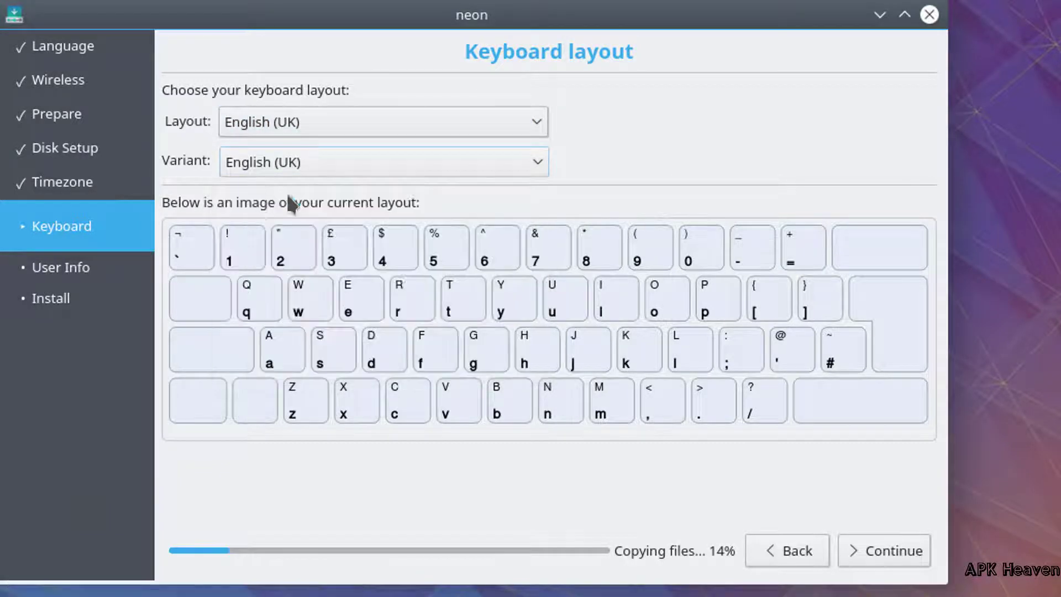
left_click(857, 546)
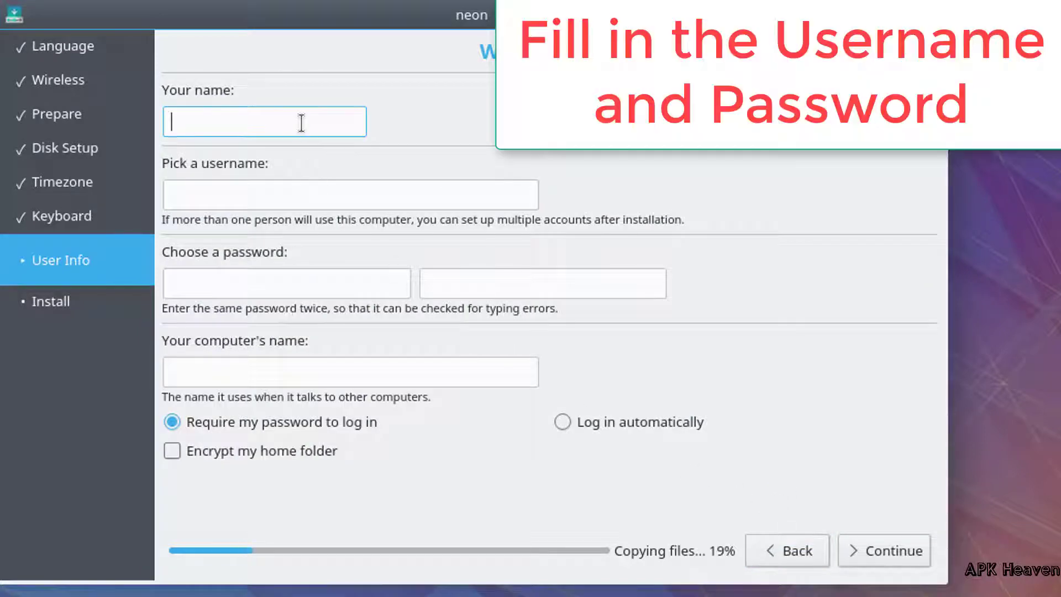
Step: Enter the user's name, enable automatic login, set and confirm the account password, and continue
type("PC")
left_click(337, 372)
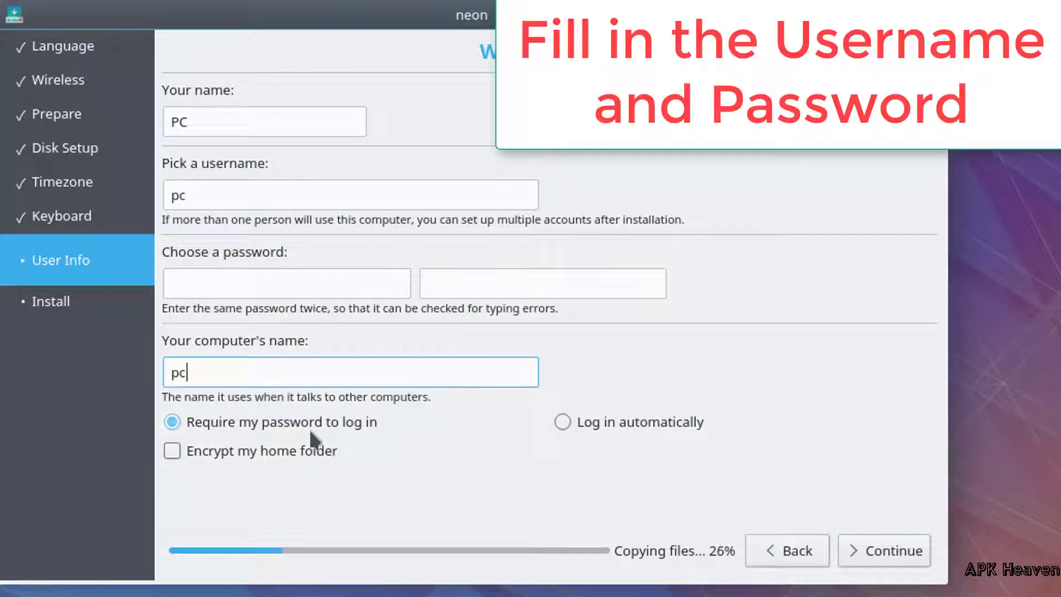
left_click(566, 422)
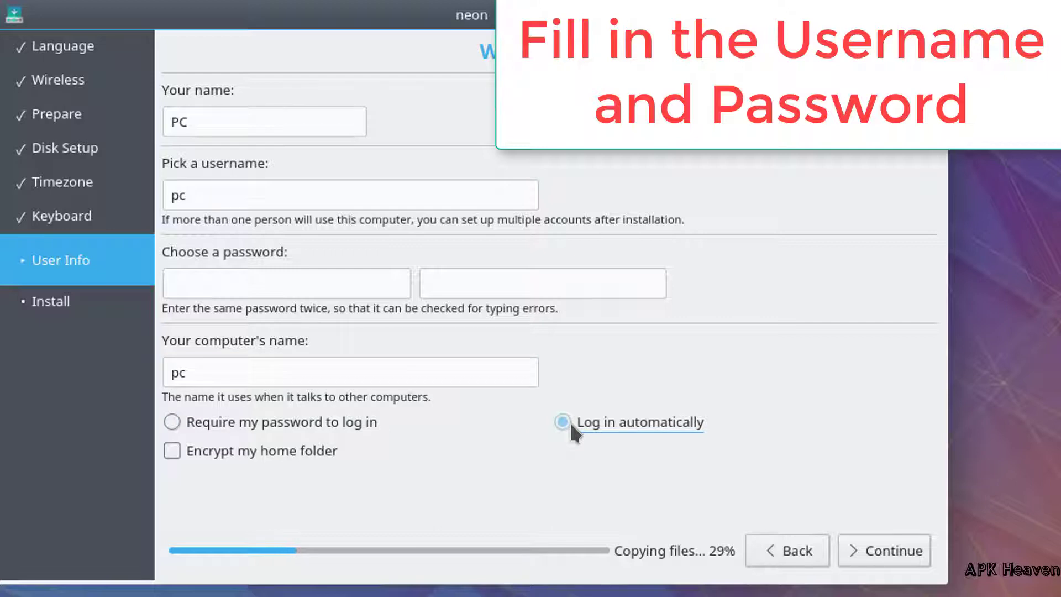
left_click(359, 293)
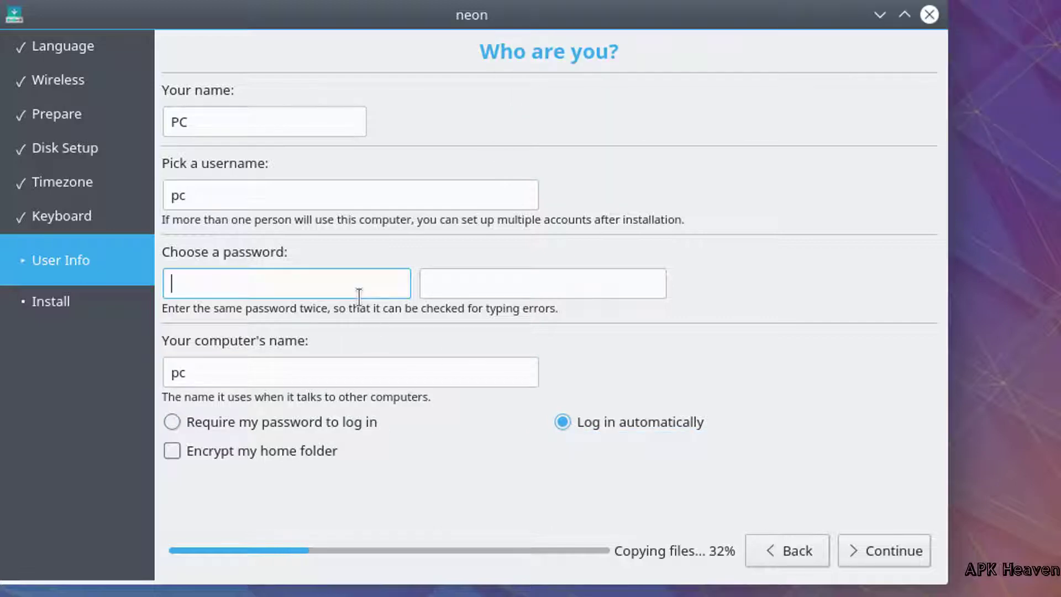
type("123456")
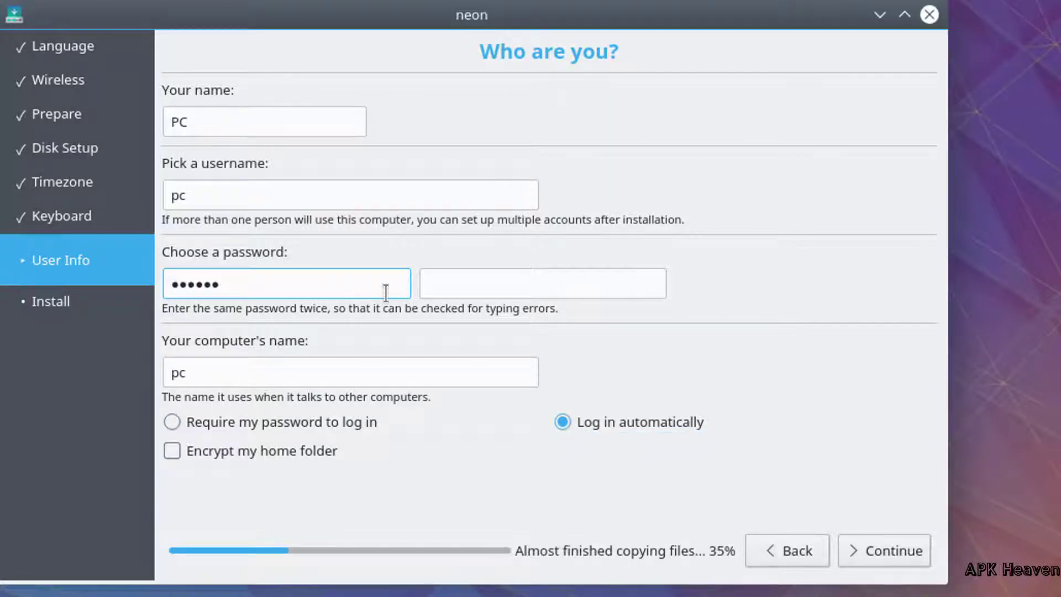
left_click(475, 271)
type("123456")
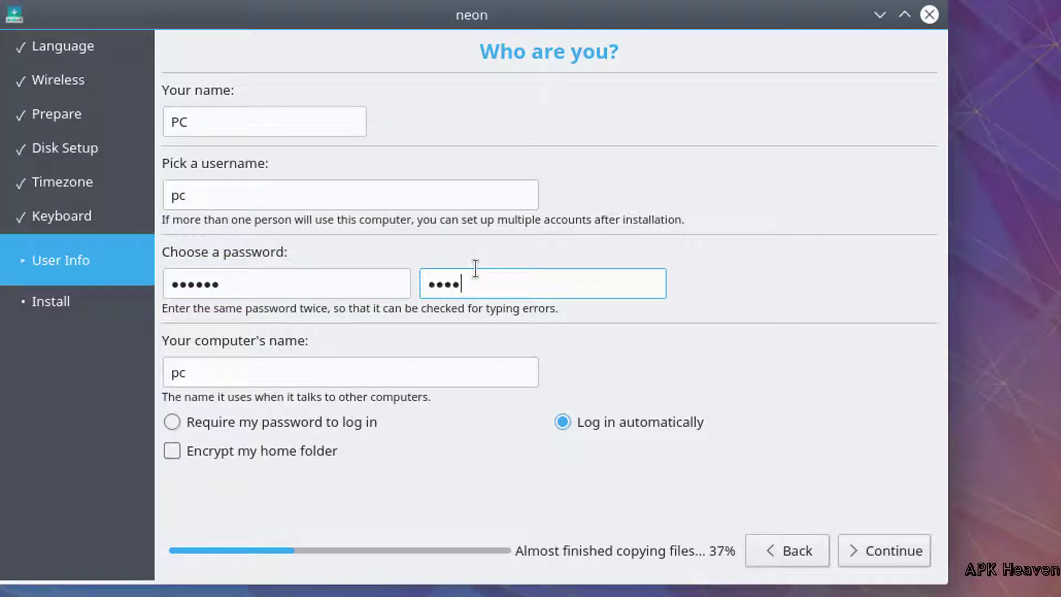
left_click(854, 541)
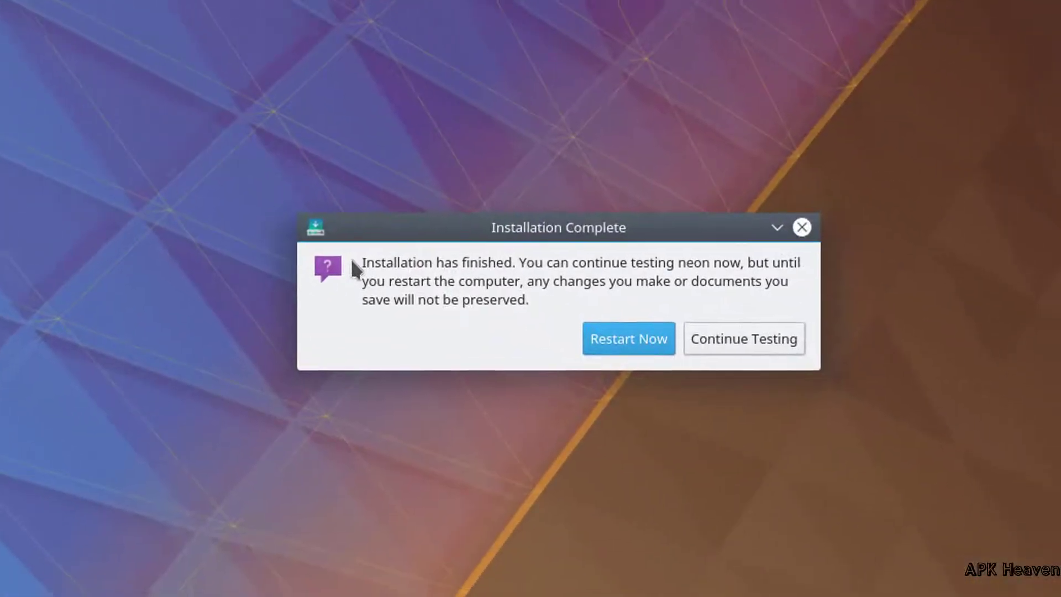
Step: Restart now to boot into the installed KDE neon Plasma desktop
left_click(620, 344)
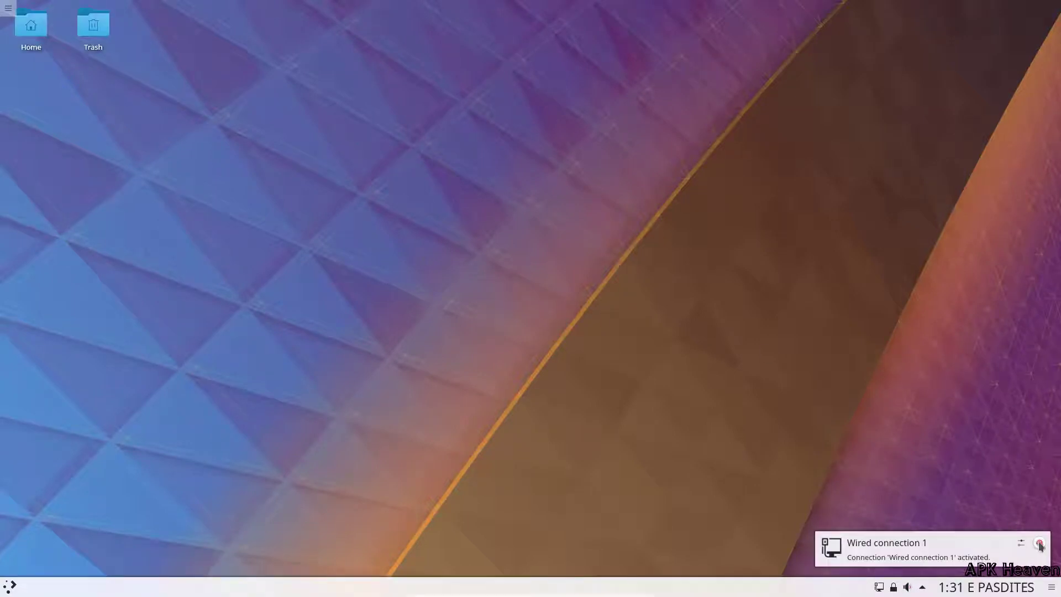
Step: Start Discover from the Kickoff launcher, show its Applications category, and maximize the window
left_click(8, 7)
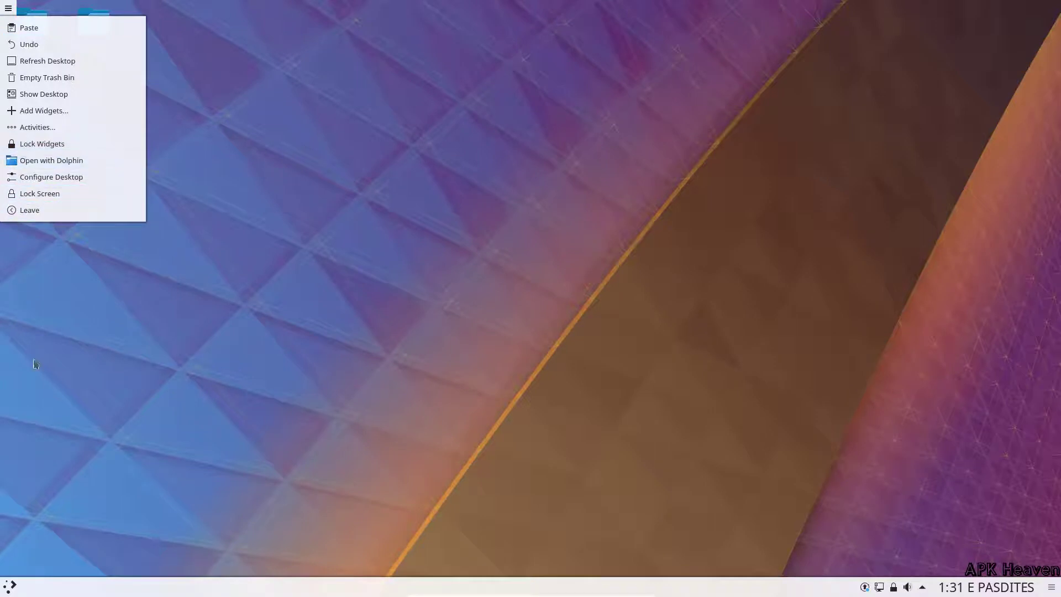
left_click(7, 586)
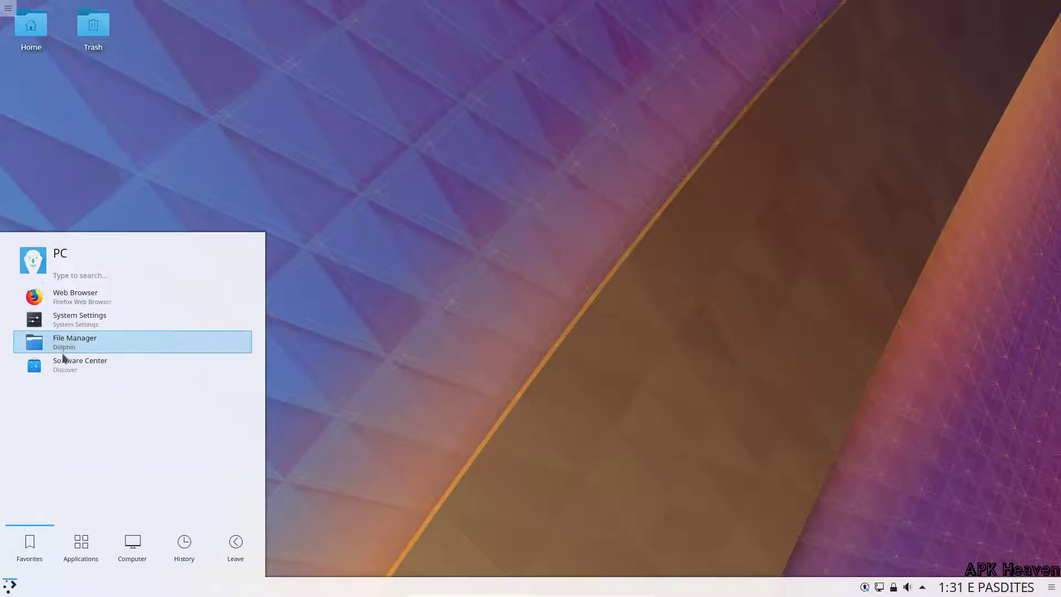
left_click(95, 368)
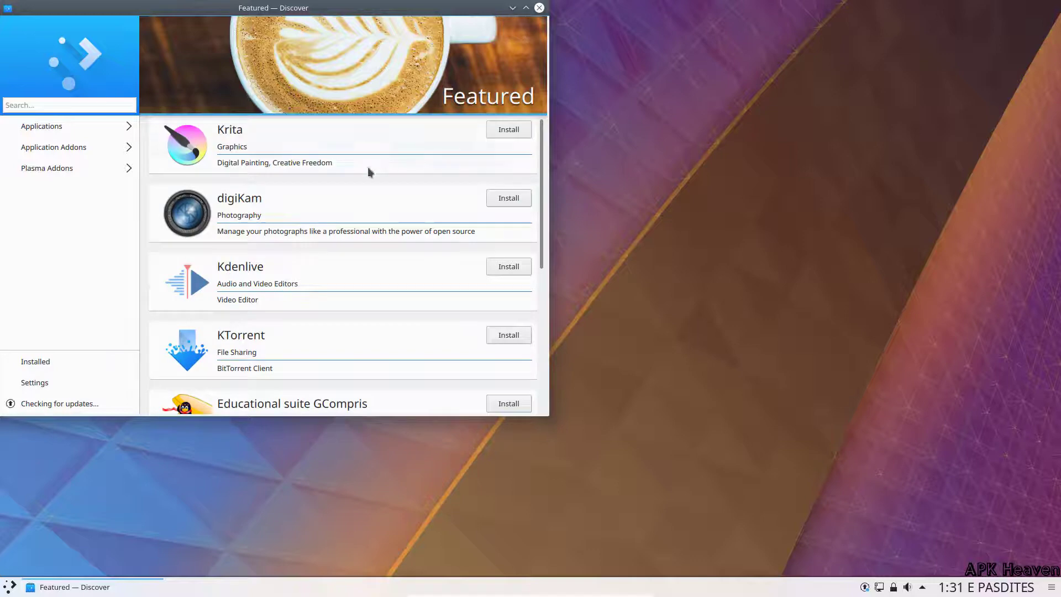
scroll(207, 276, "down", 5)
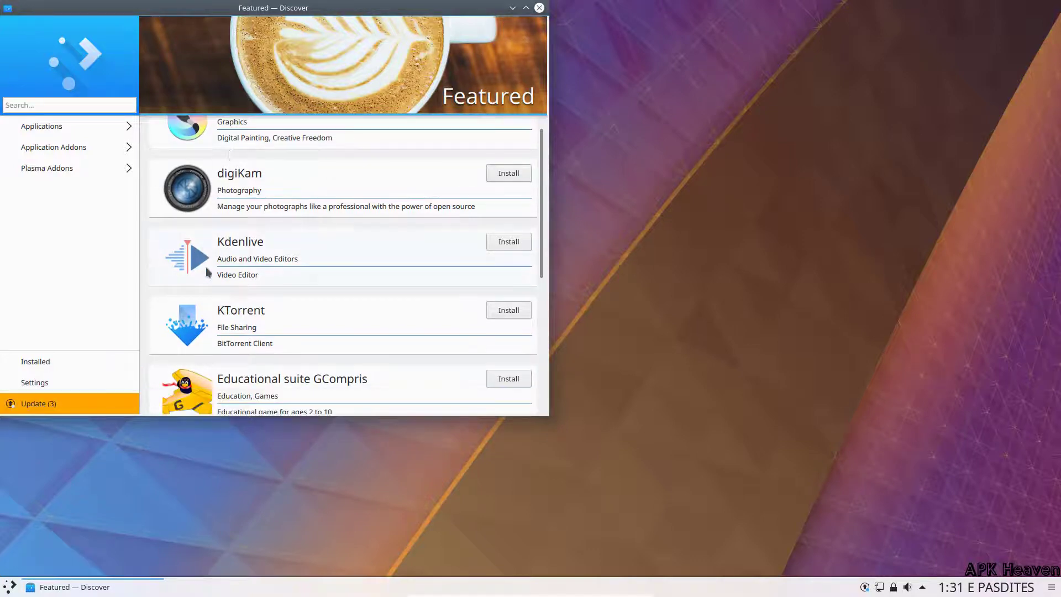
scroll(257, 293, "down", 10)
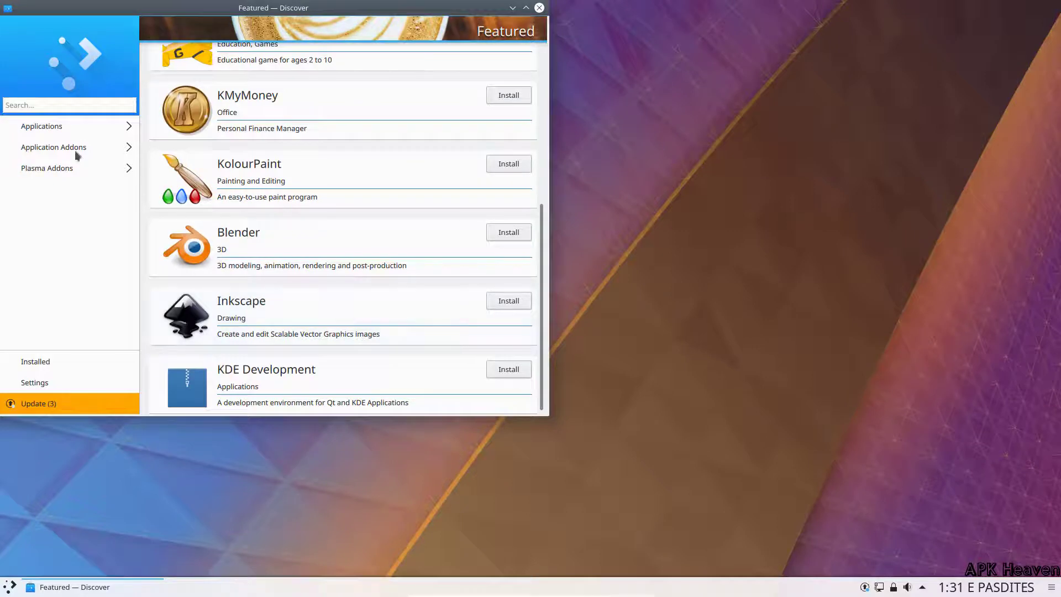
left_click(57, 127)
left_click(525, 8)
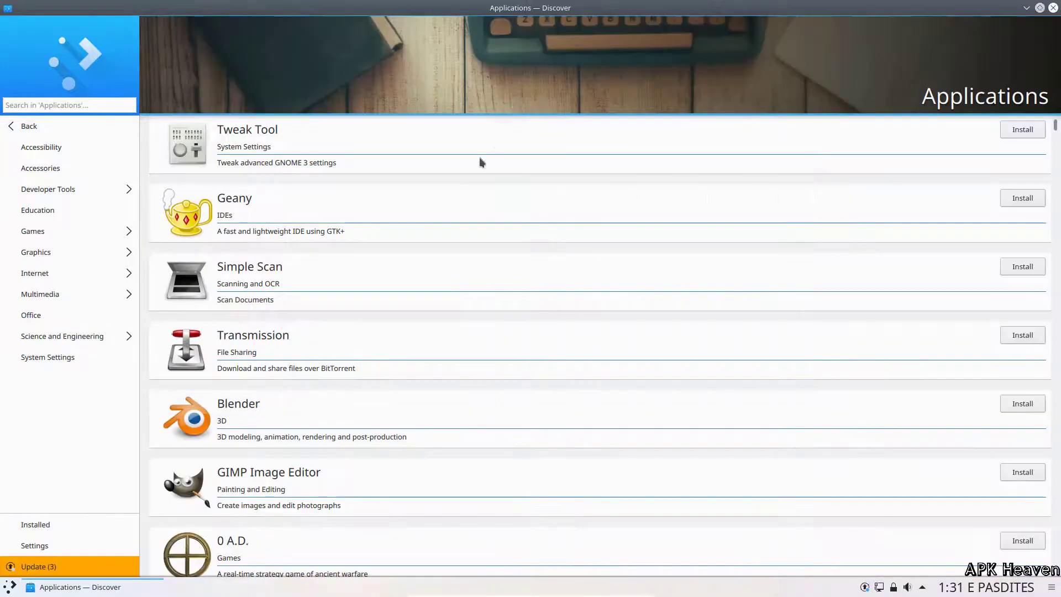
Step: Scroll through Discover's catalogue and filter it to the Office applications
scroll(413, 190, "down", 8)
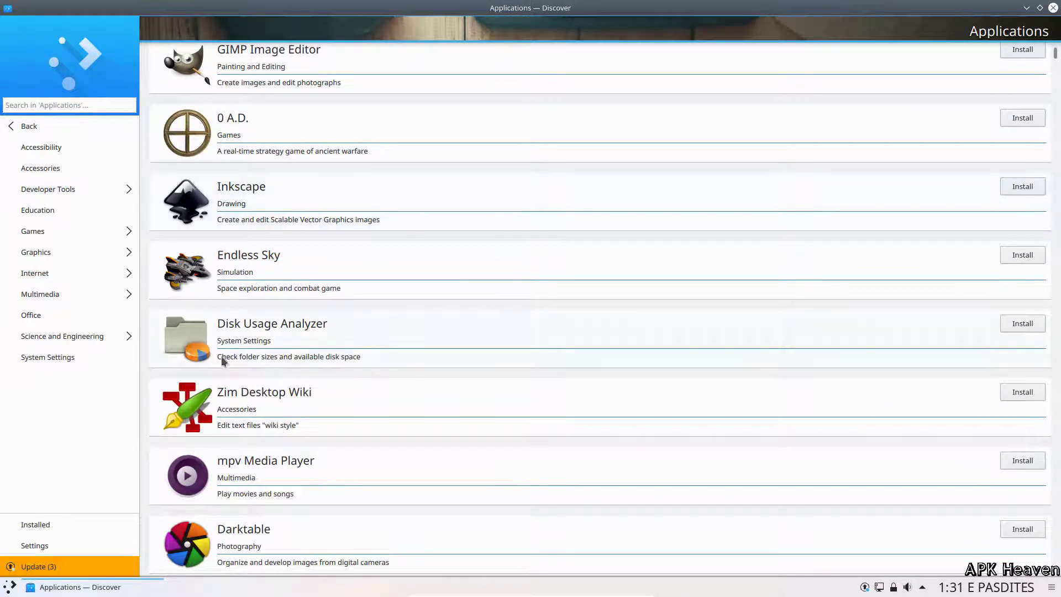
scroll(221, 356, "down", 3)
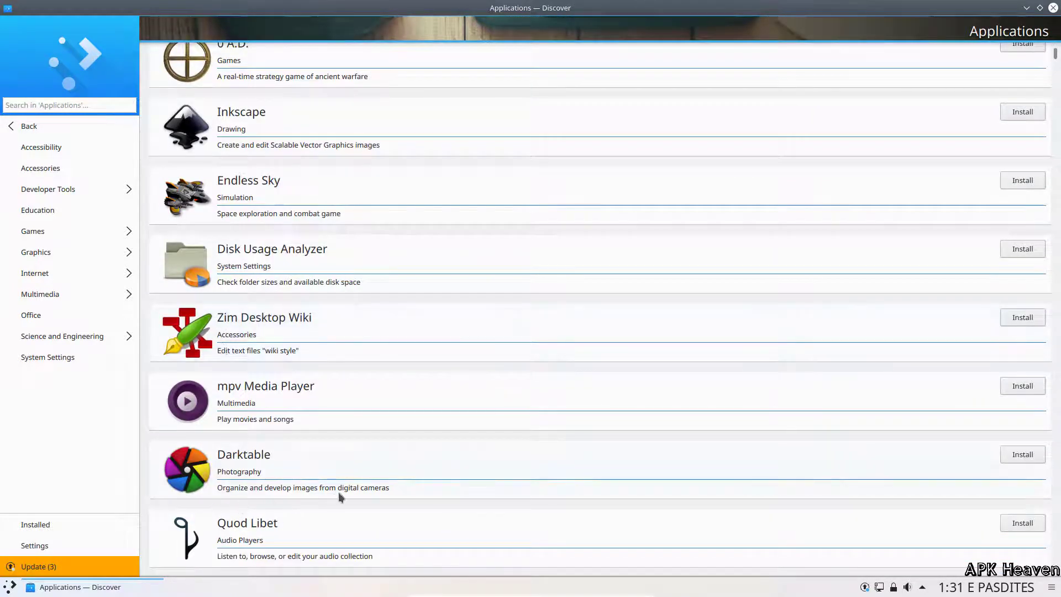
scroll(252, 414, "down", 10)
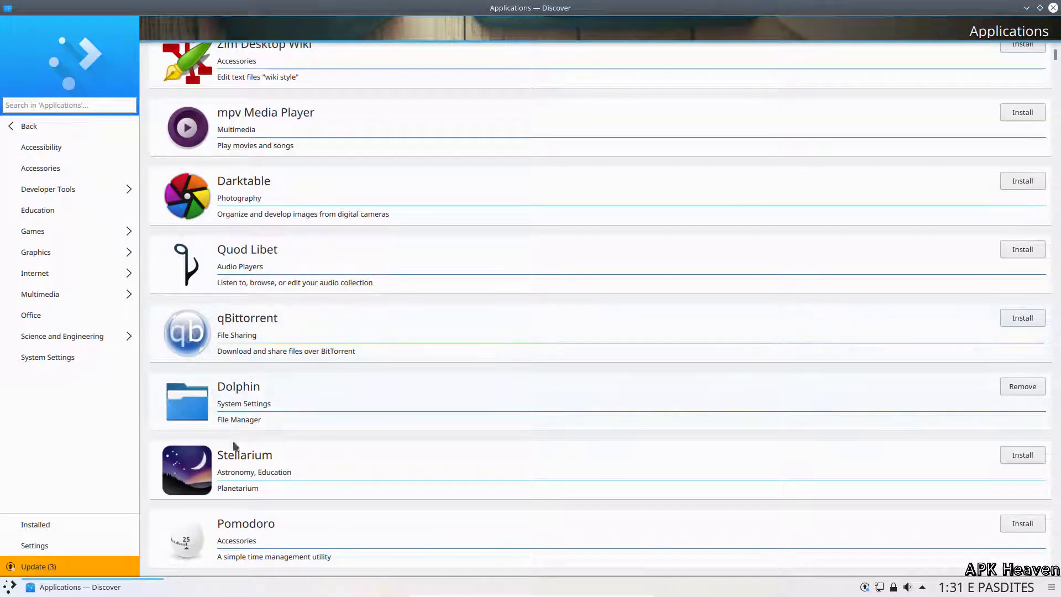
scroll(235, 443, "down", 6)
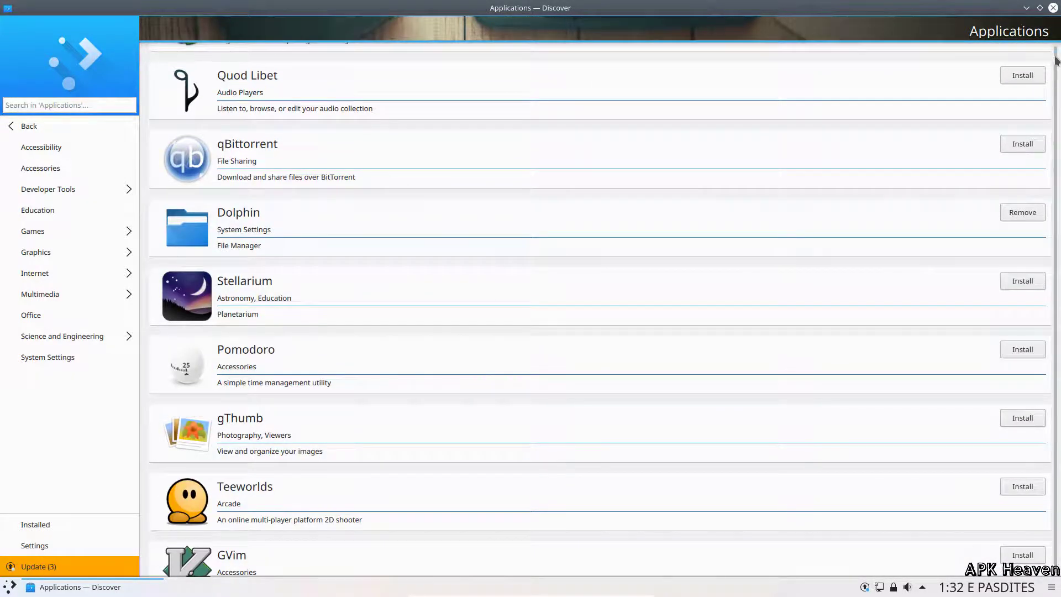
left_click_drag(1054, 62, 1058, 531)
scroll(208, 122, "down", 9)
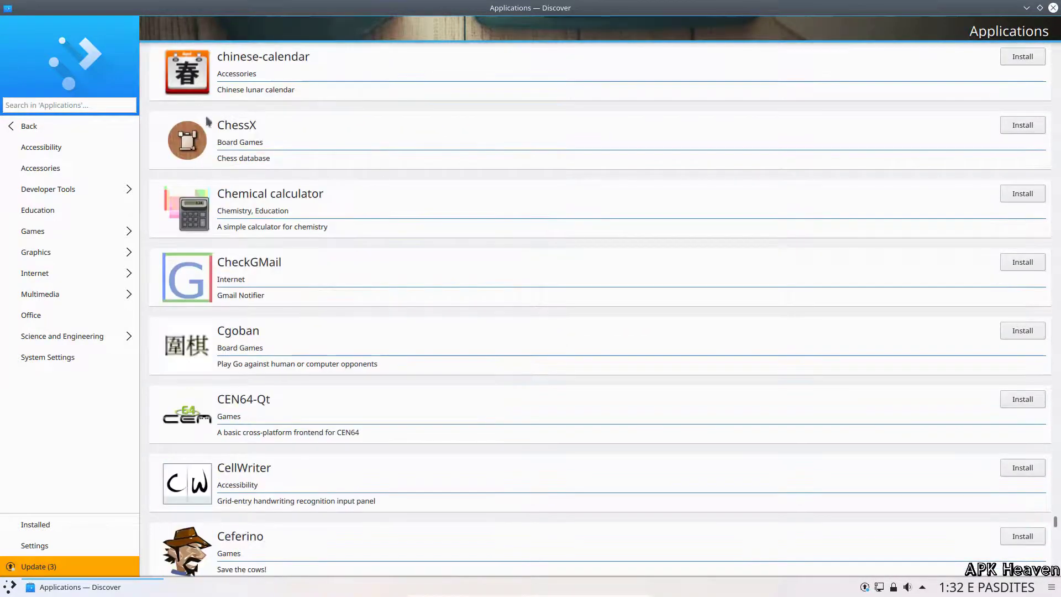
left_click(19, 314)
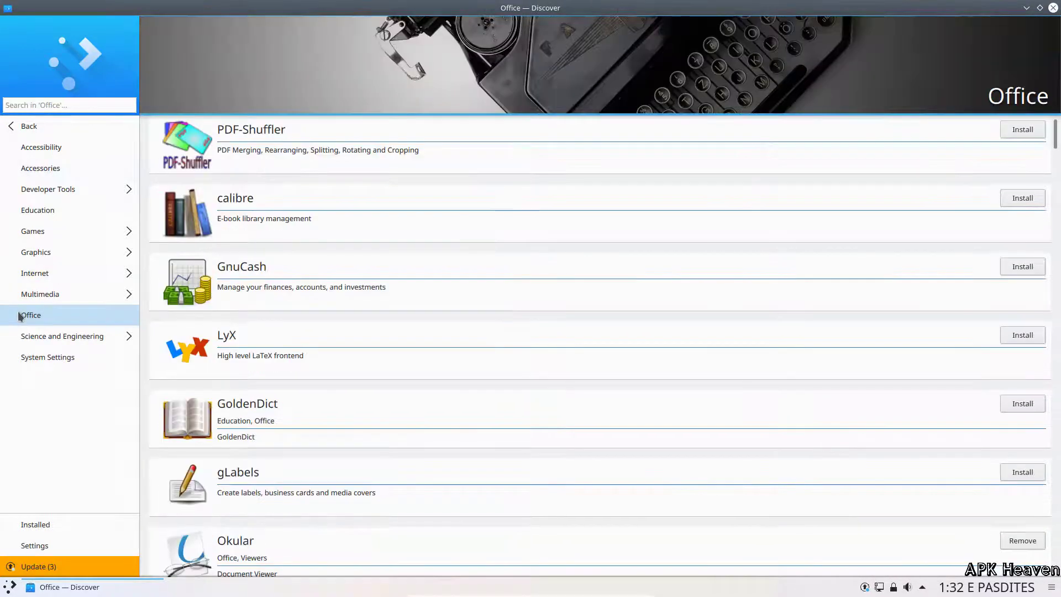
Step: Look at the Multimedia category, then browse the Games list with SuperTuxKart, Minetest and Neverball
scroll(327, 347, "down", 20)
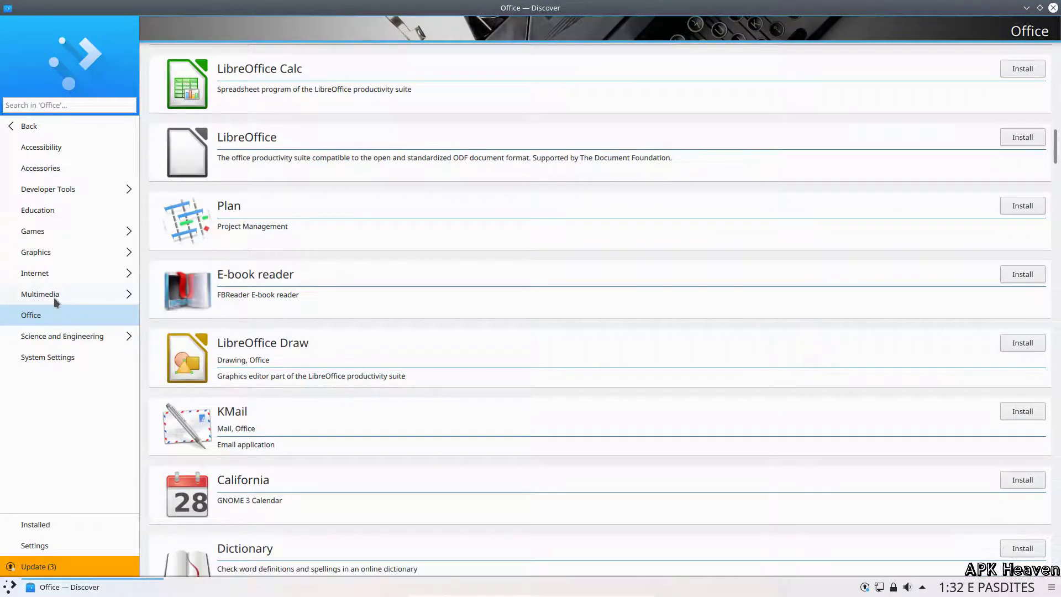
left_click(54, 295)
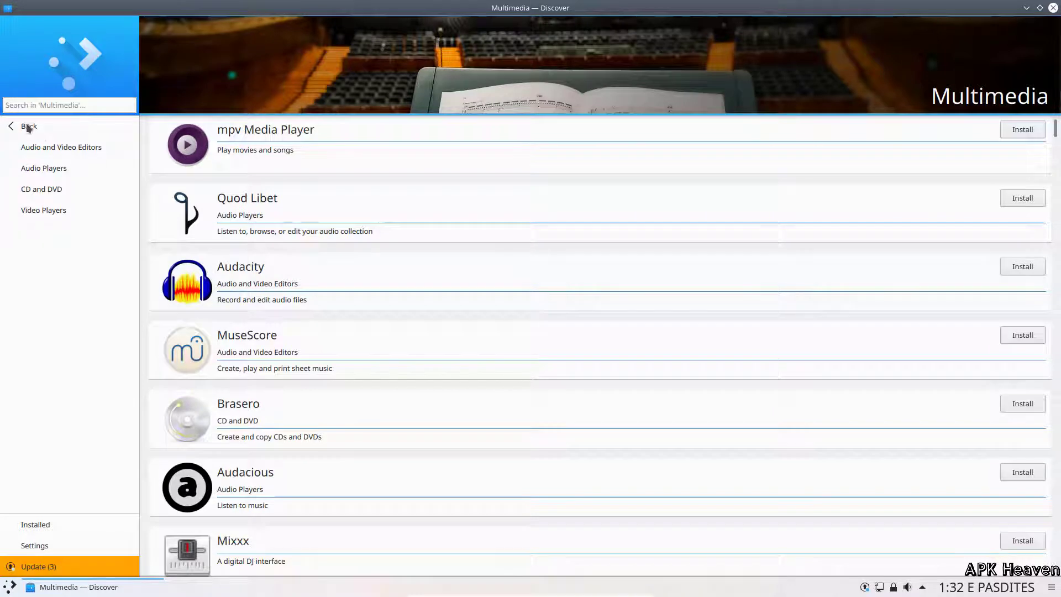
left_click(10, 127)
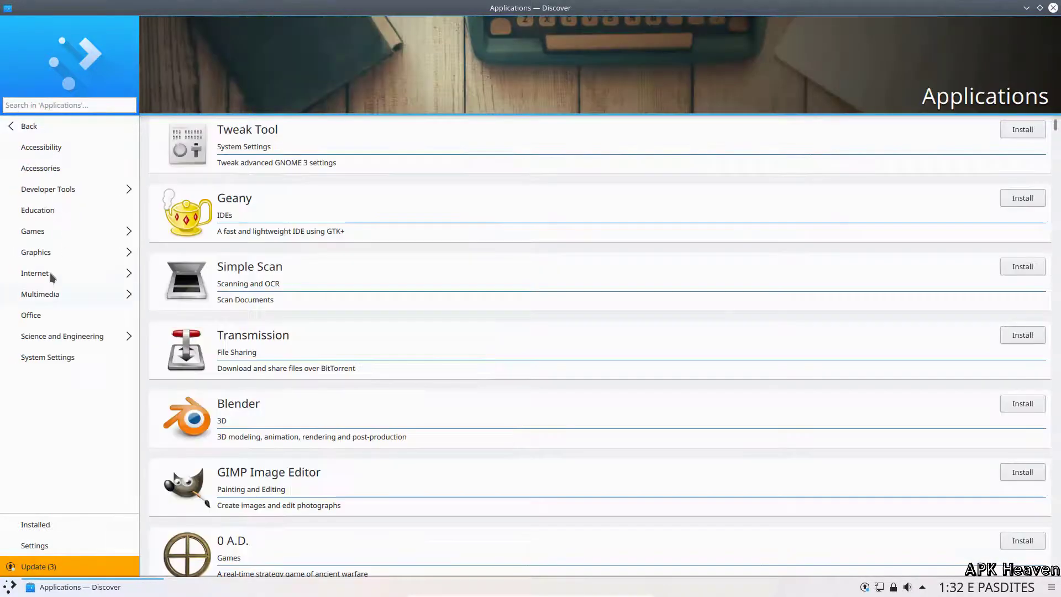
left_click(43, 234)
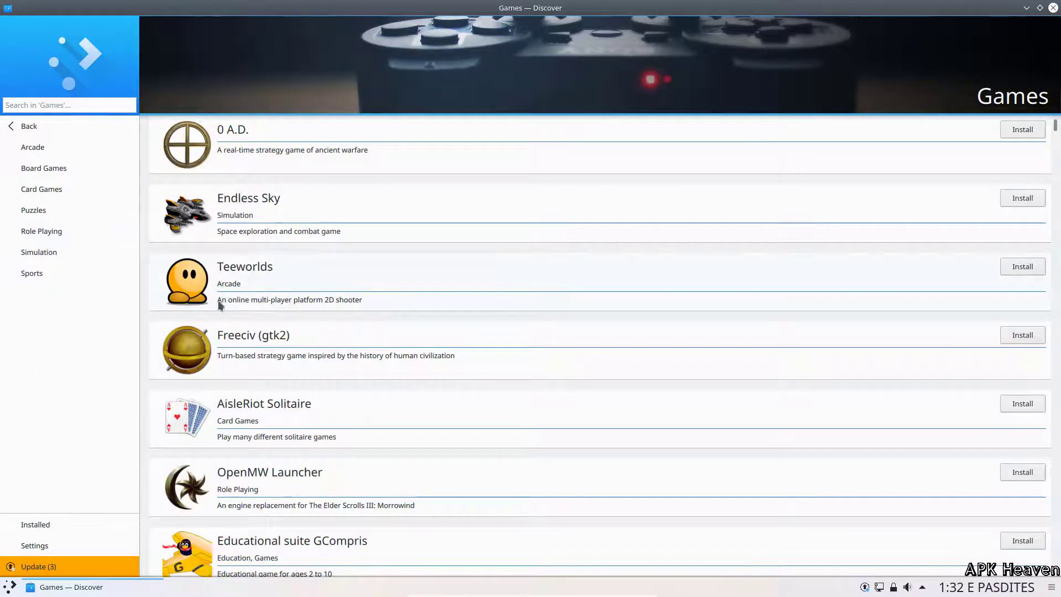
scroll(220, 305, "down", 6)
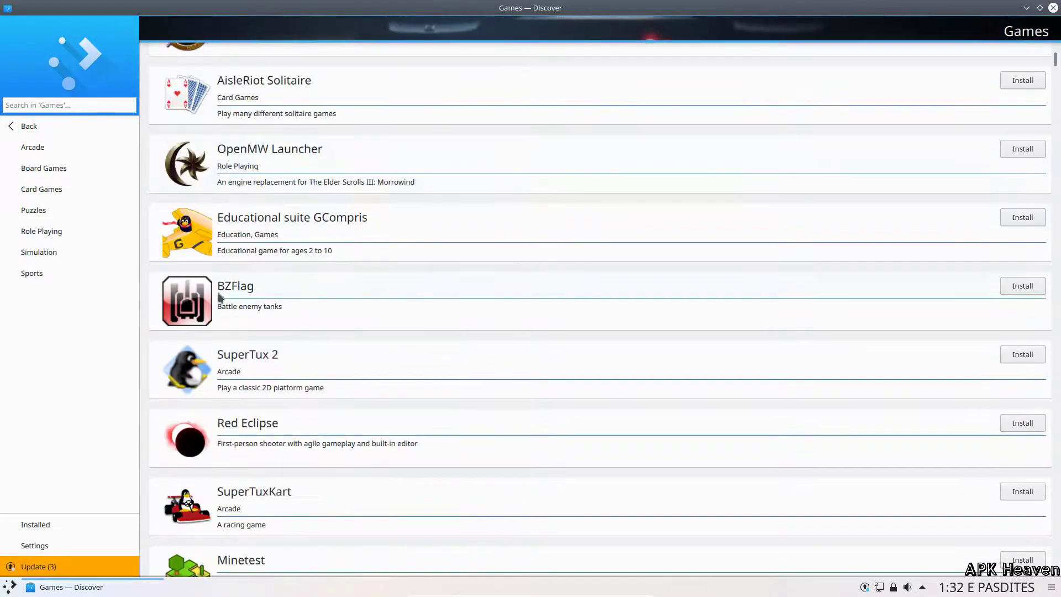
scroll(219, 297, "down", 5)
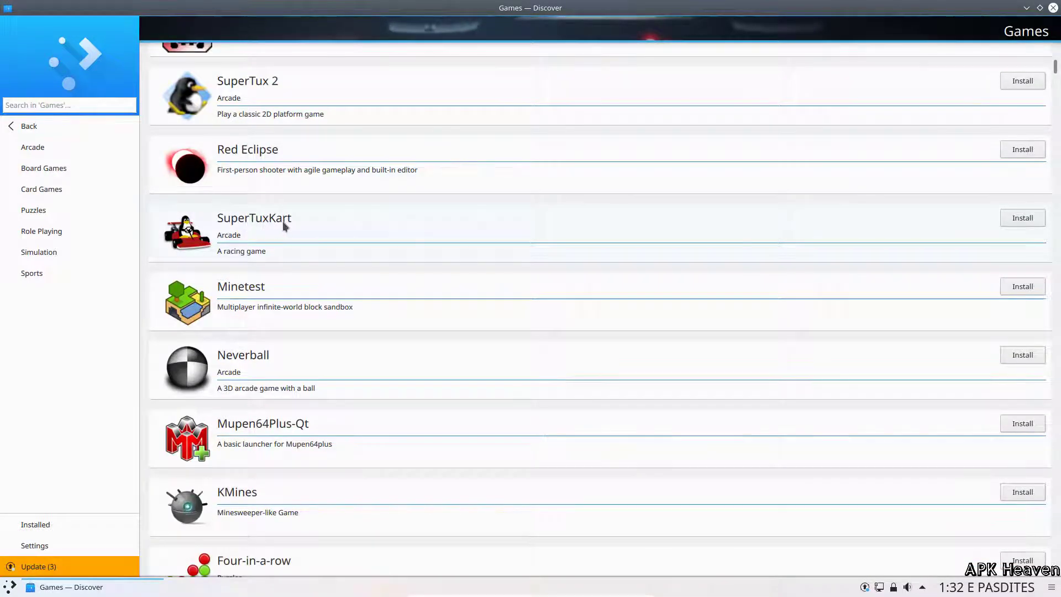
scroll(317, 365, "down", 1)
scroll(317, 365, "up", 1)
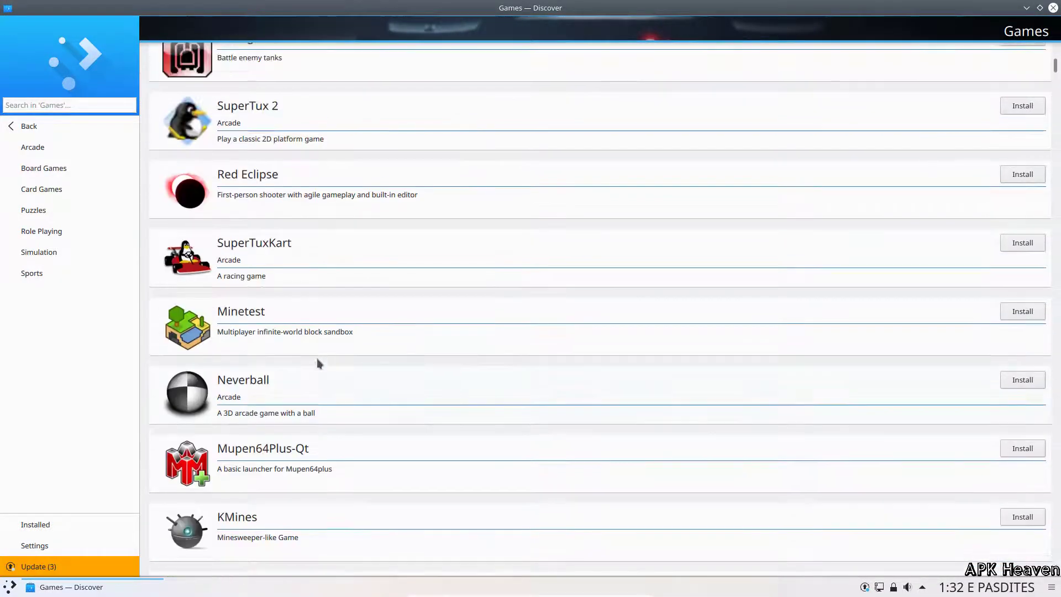
Step: Install SuperTuxKart, authorizing with the account password, then open the System Settings category
left_click(1022, 242)
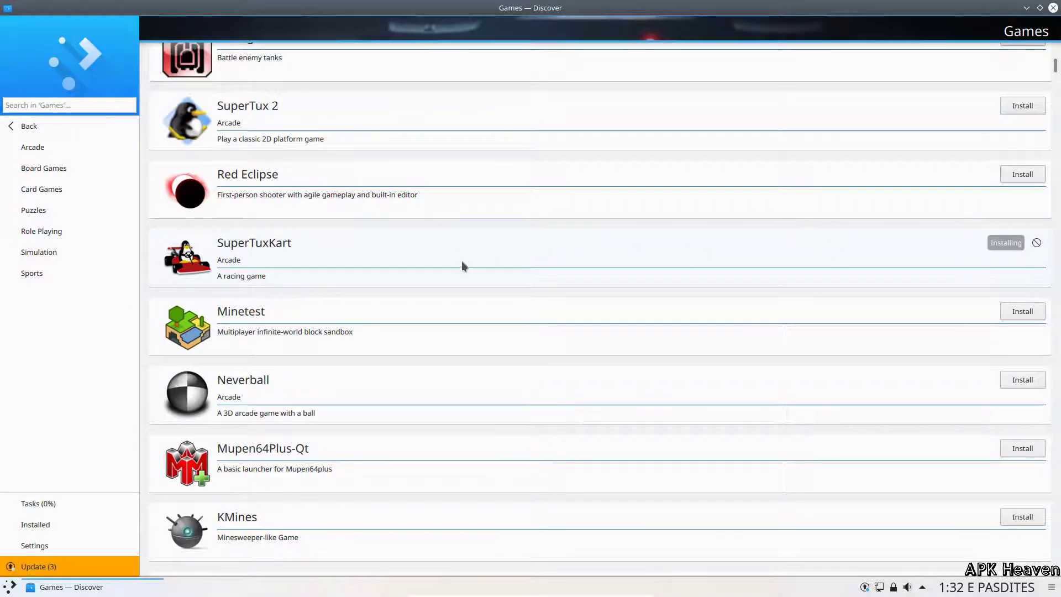
left_click(482, 323)
type("•")
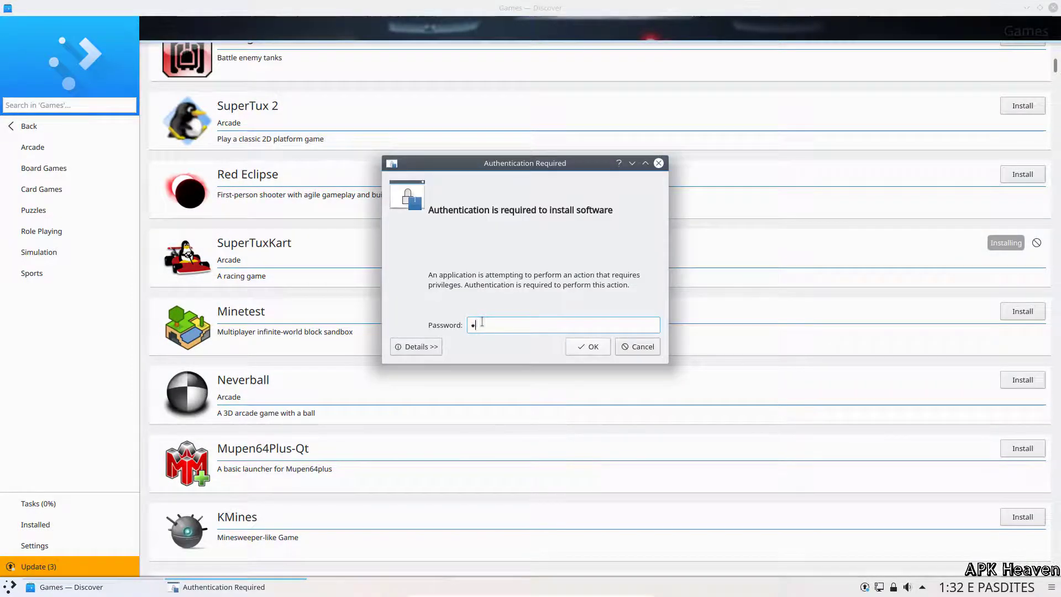
type("••••")
left_click(588, 347)
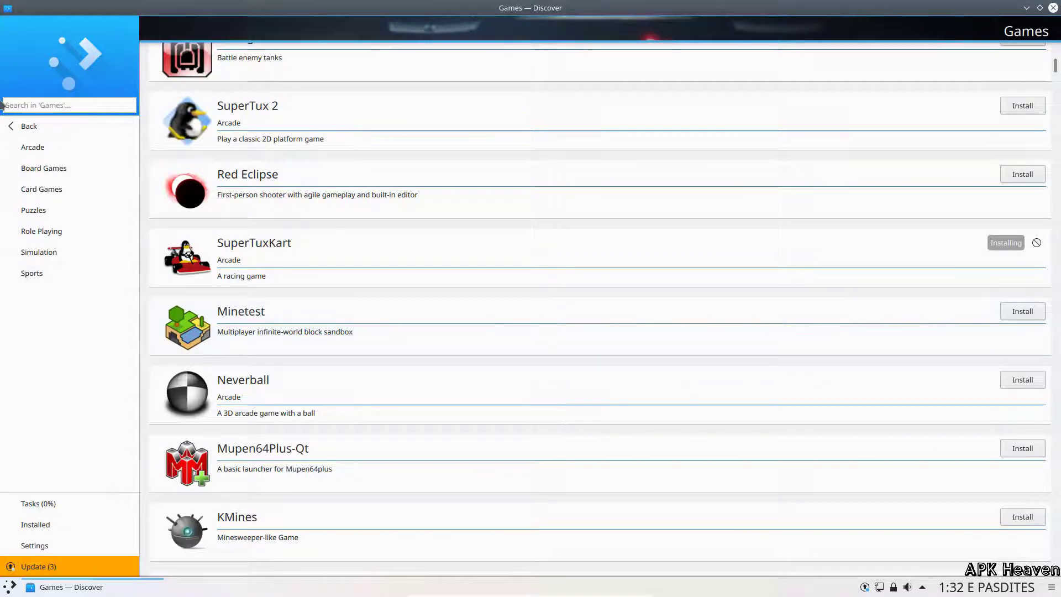
left_click(13, 129)
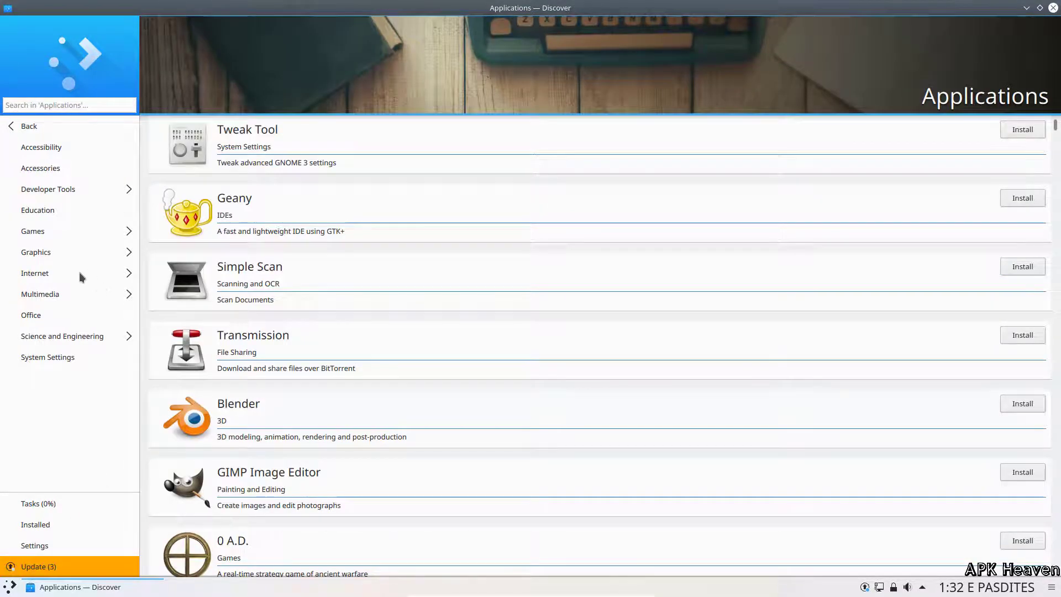
left_click(25, 358)
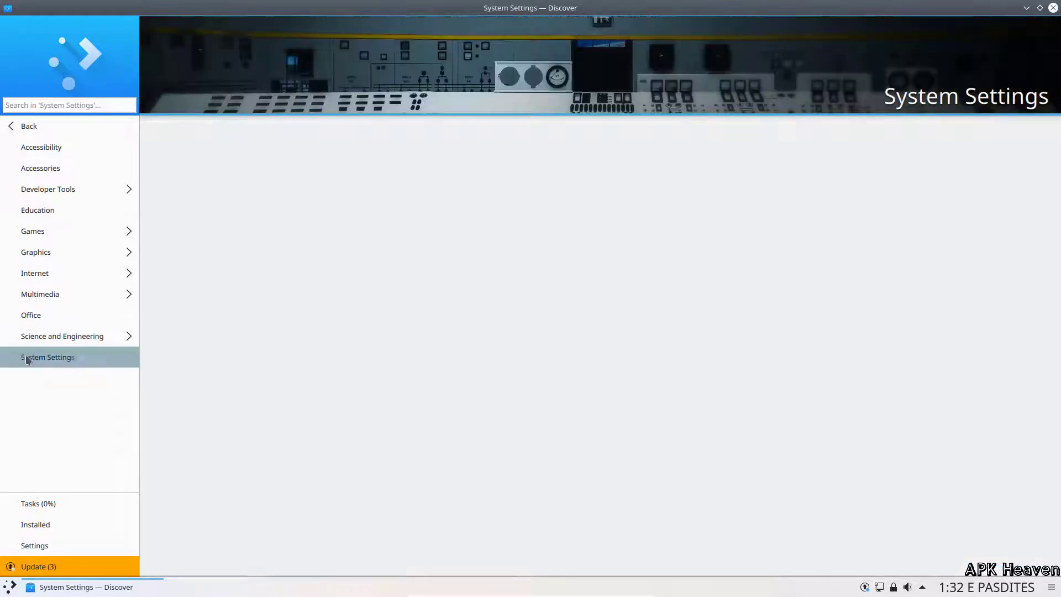
Step: Minimize Discover and open the desktop's wallpaper settings
left_click(1026, 8)
right_click(381, 190)
left_click(421, 397)
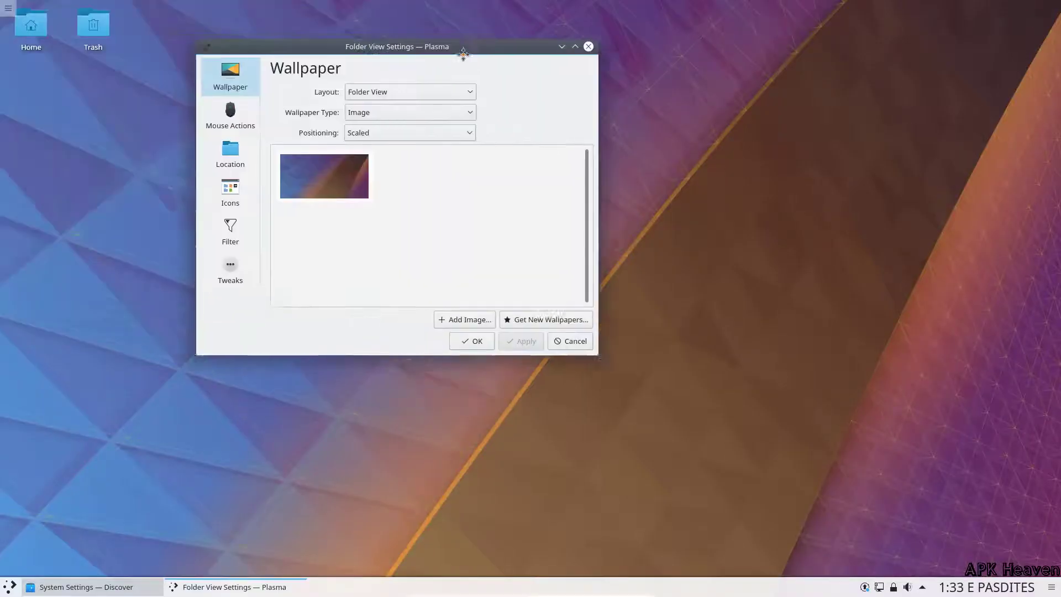
Step: Keep the wallpaper type as Image with Scaled positioning
left_click(512, 137)
left_click(506, 154)
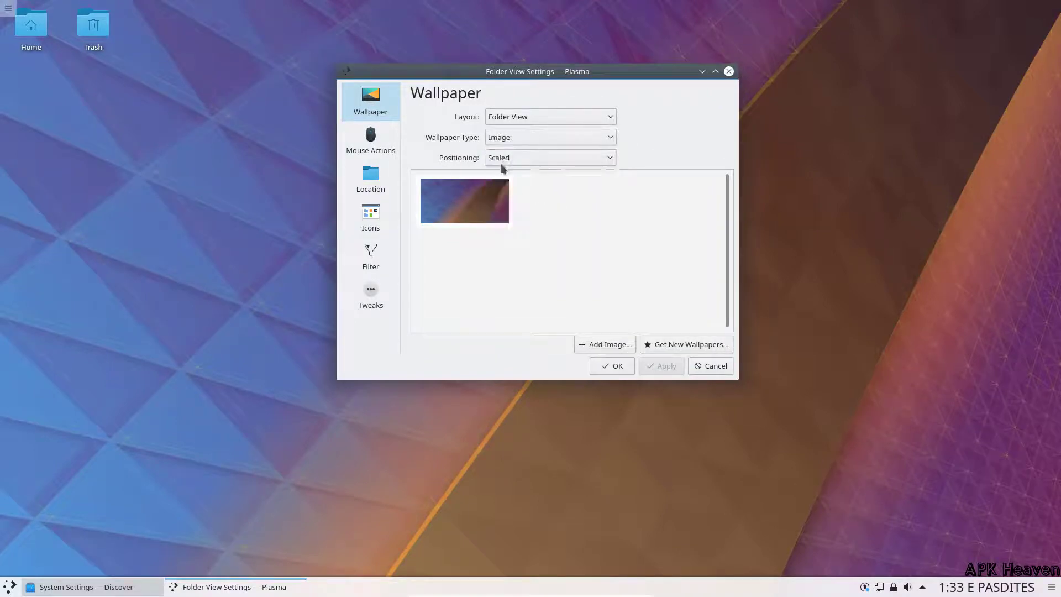
left_click(502, 157)
left_click(503, 187)
Step: Download the ios-11 BEST 4K, Ios-11 4k WALLPAPER and ios-11 4k road ahead wallpapers
left_click(669, 344)
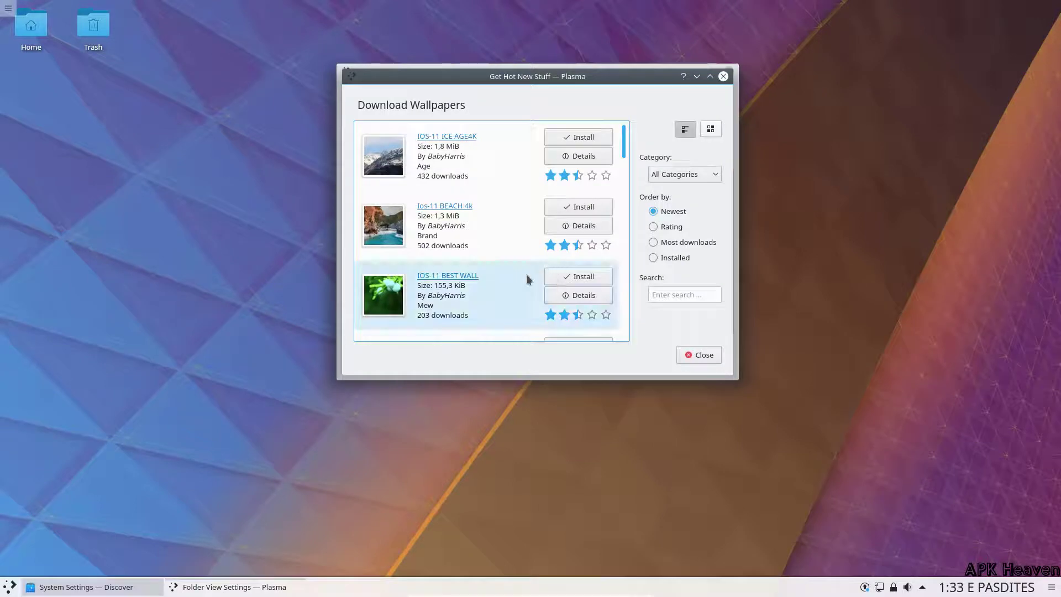
scroll(526, 277, "down", 4)
left_click(578, 217)
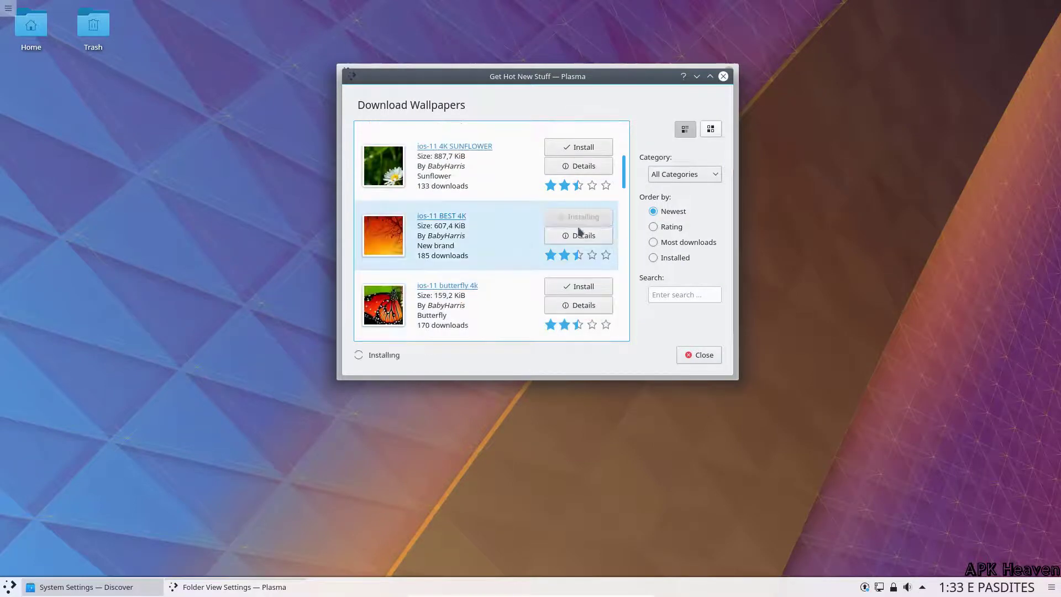
scroll(497, 281, "down", 1)
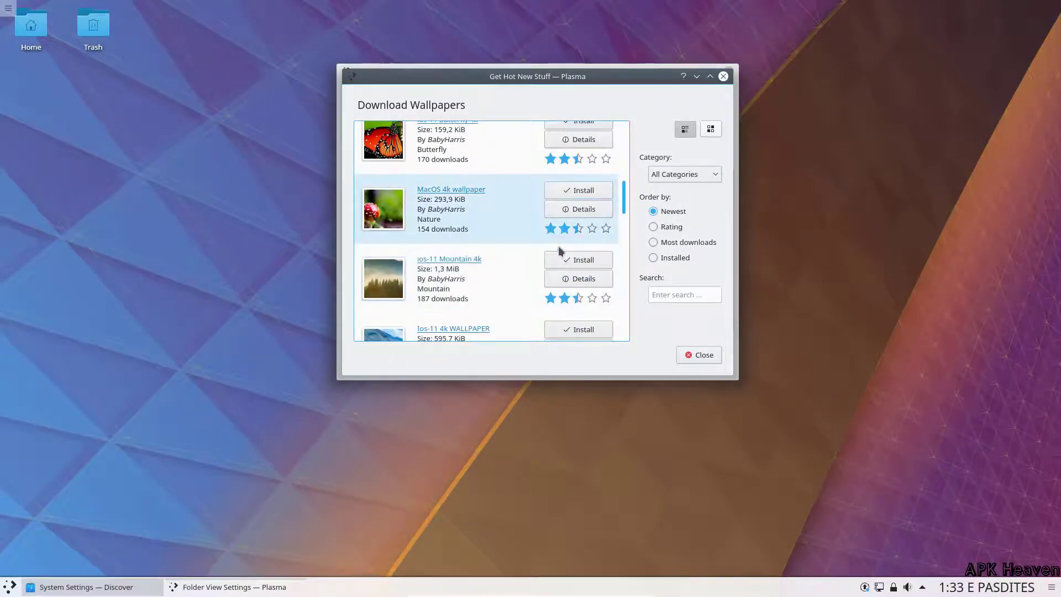
scroll(549, 272, "down", 2)
left_click(580, 232)
left_click(579, 234)
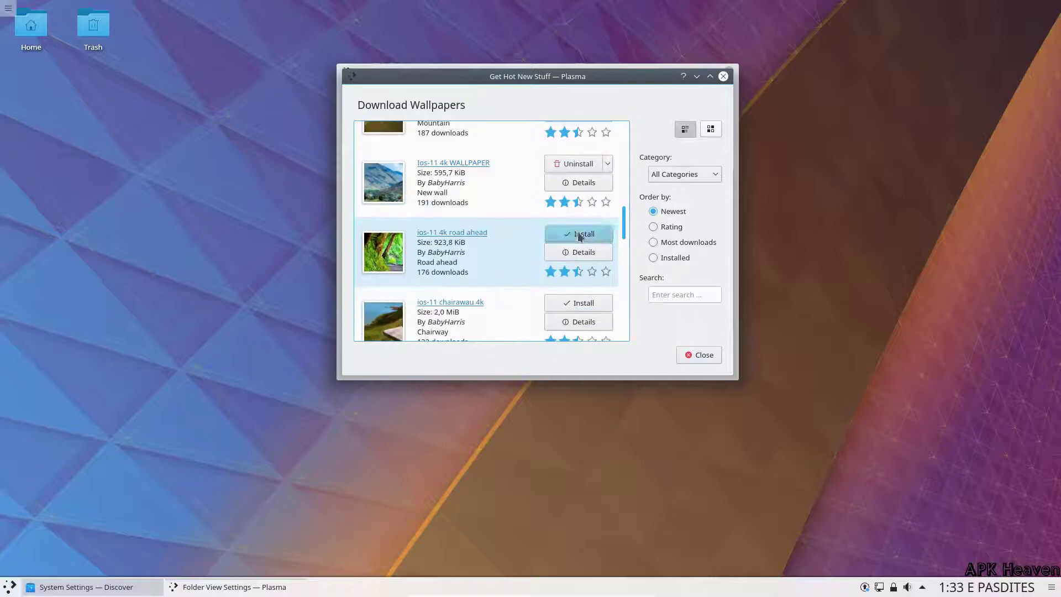
Step: Download ios-11 night sky 4k, ios-11 4k lake, Jughead Abstract 07 and 06 wallpapers, then close
scroll(514, 285, "down", 3)
scroll(514, 286, "down", 2)
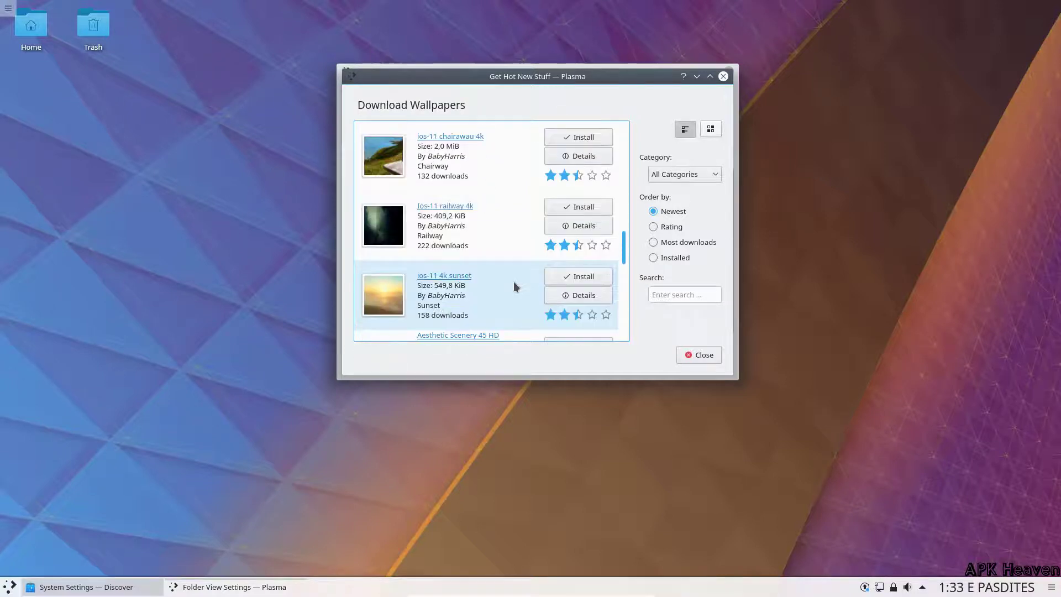
scroll(522, 284, "down", 10)
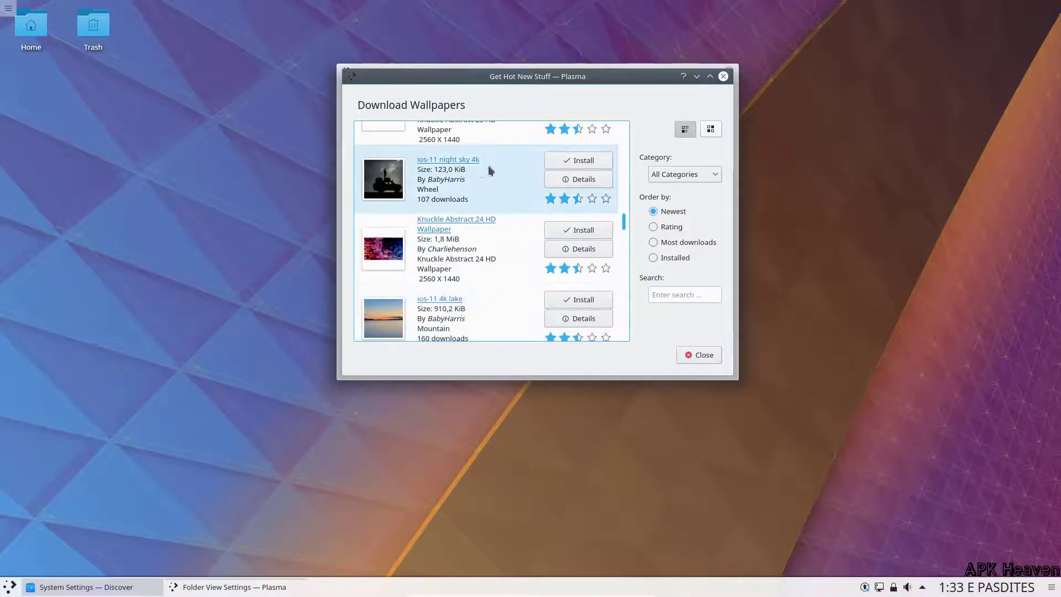
left_click(556, 161)
scroll(503, 285, "down", 1)
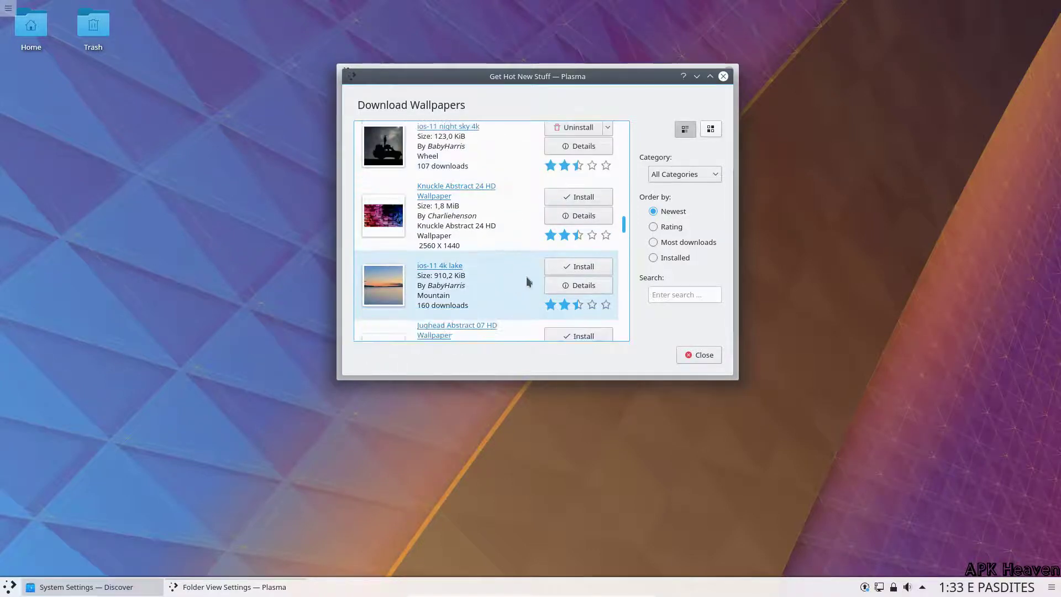
left_click(551, 269)
scroll(507, 296, "down", 2)
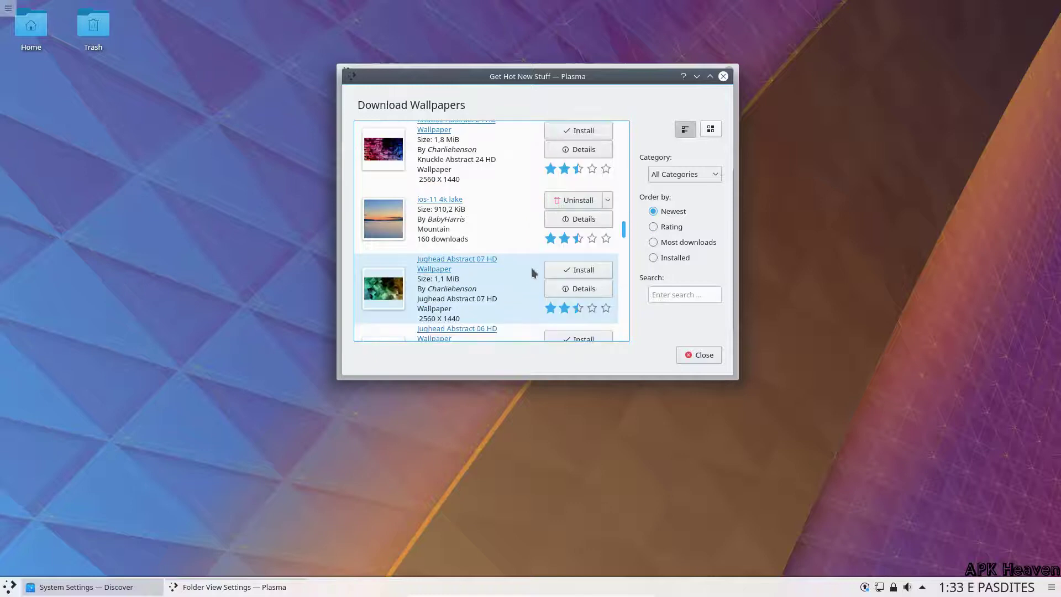
left_click(575, 269)
scroll(504, 287, "down", 1)
left_click(570, 276)
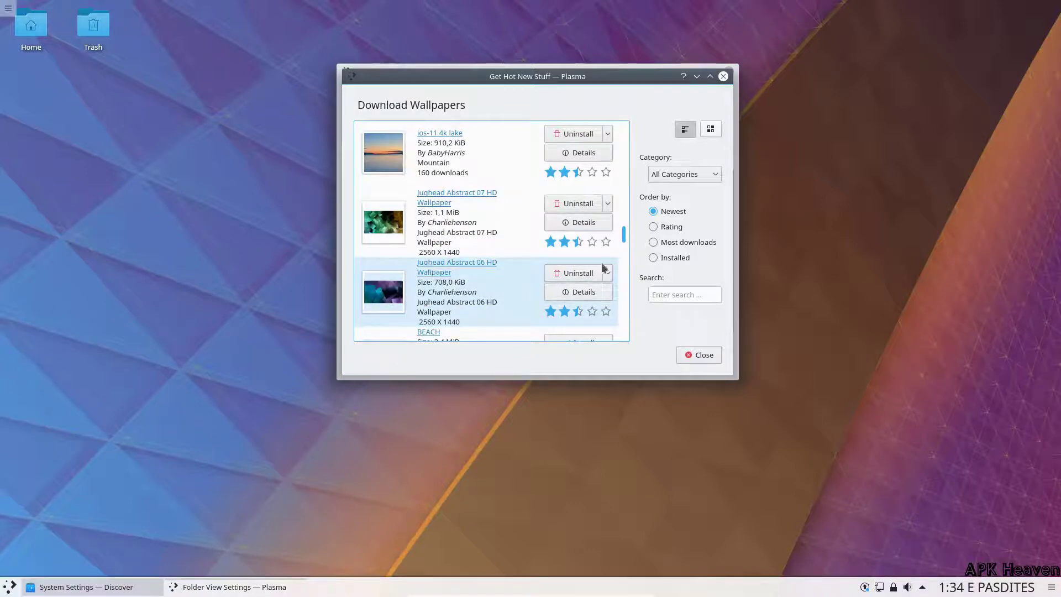
left_click(724, 78)
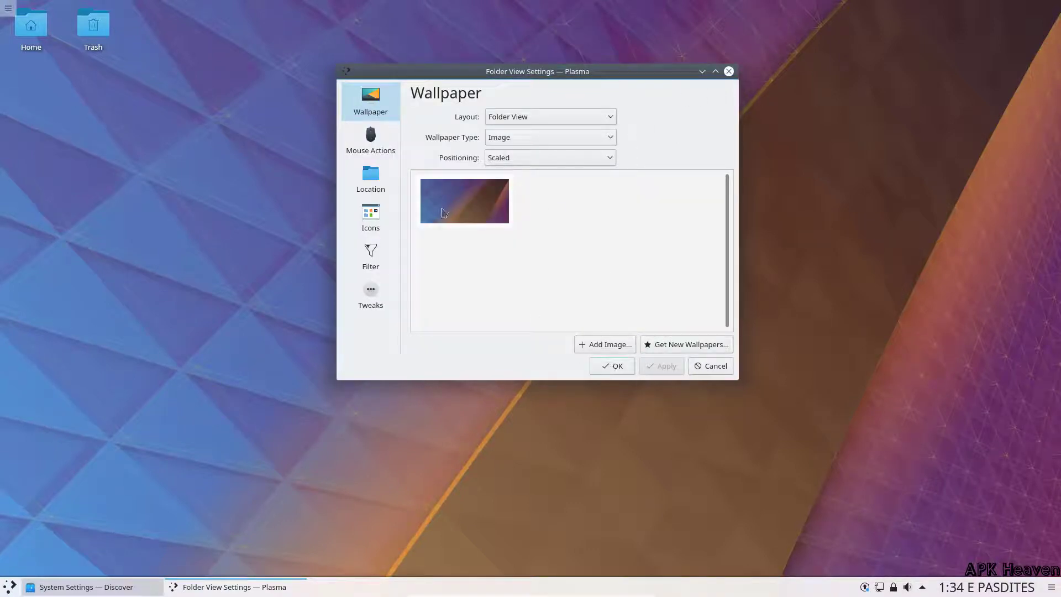
Step: Reopen the desktop wallpaper settings to see the downloads and centre the window
key("Escape")
right_click(381, 224)
left_click(440, 436)
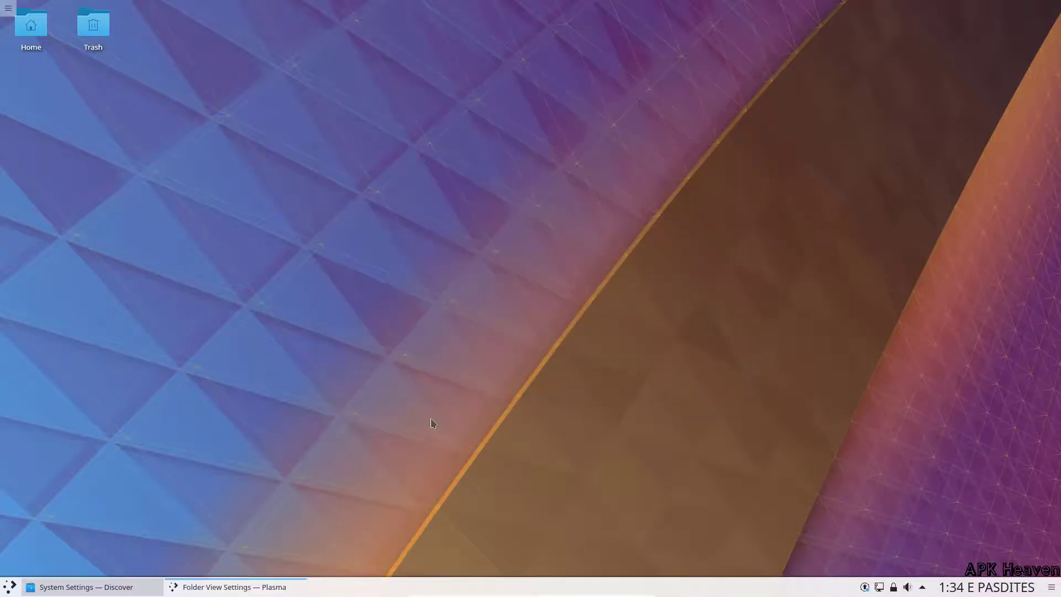
left_click_drag(318, 25, 648, 92)
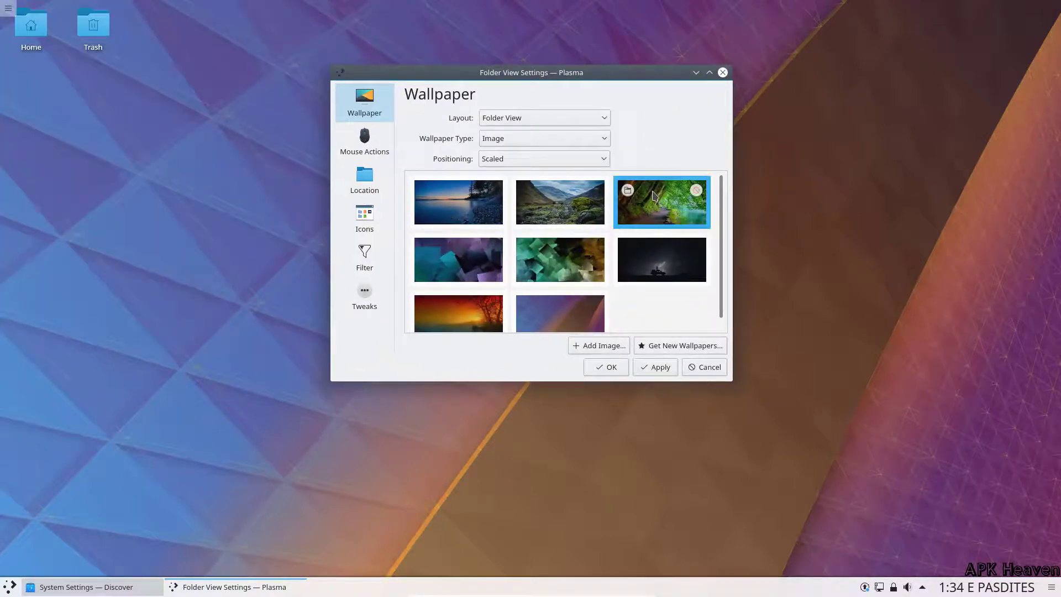
Step: Preview the forest, night-sky, green geometric, purple geometric and sunset wallpapers
left_click(657, 367)
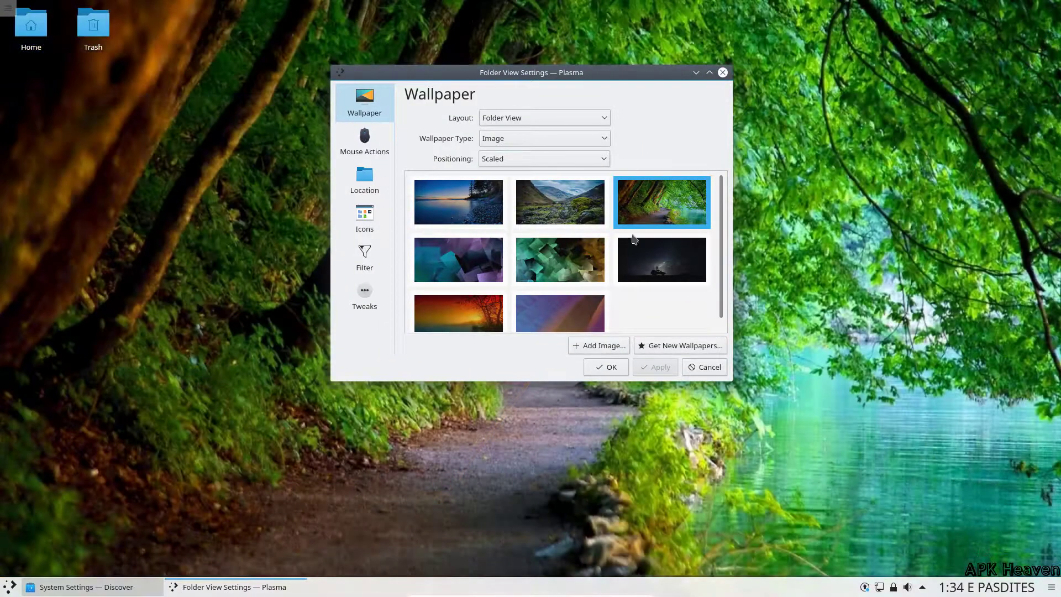
left_click(634, 241)
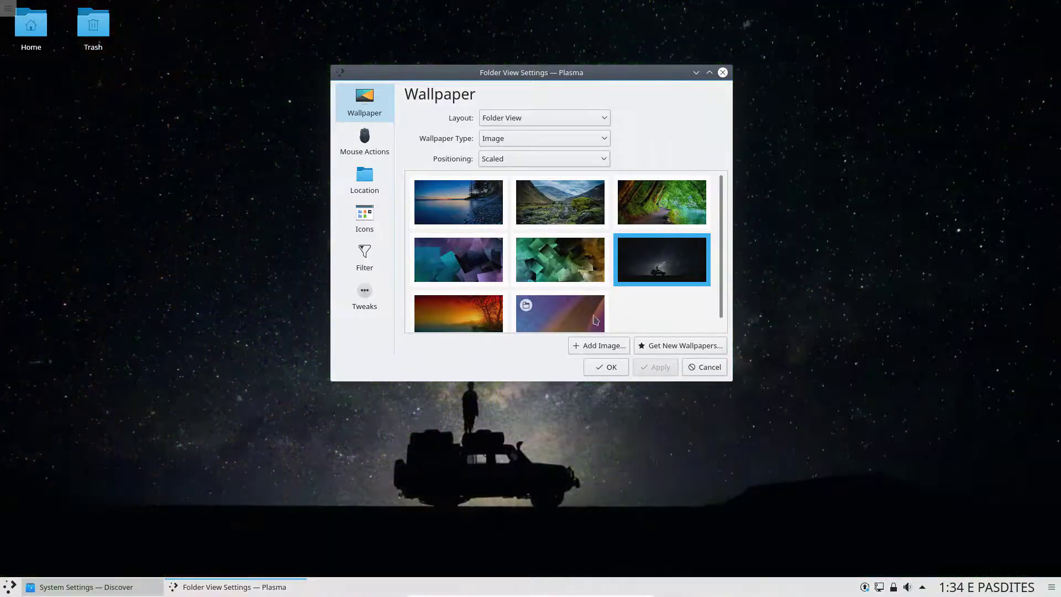
left_click(560, 260)
left_click(651, 372)
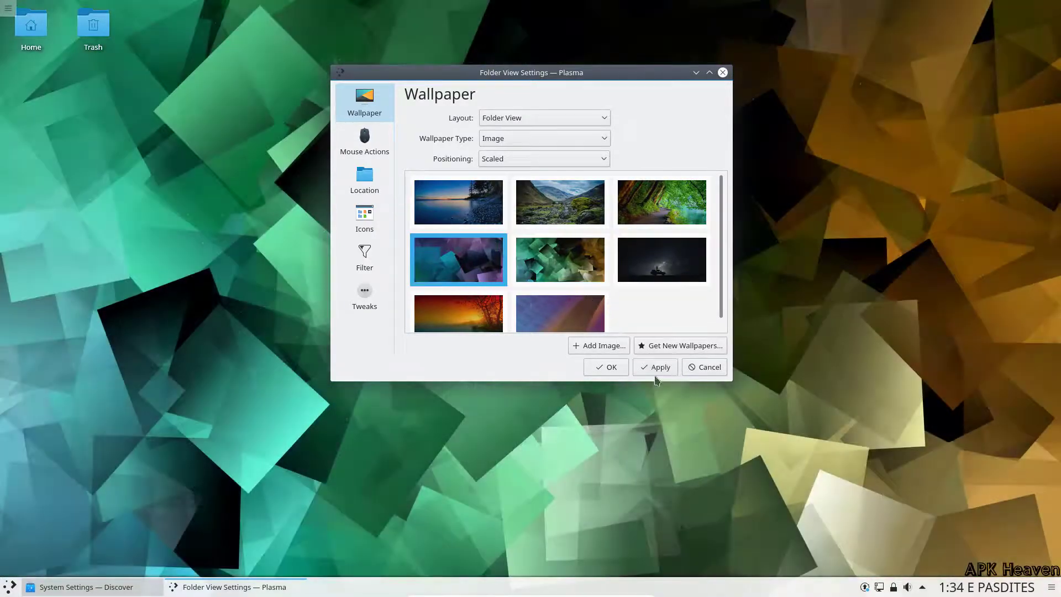
left_click(659, 372)
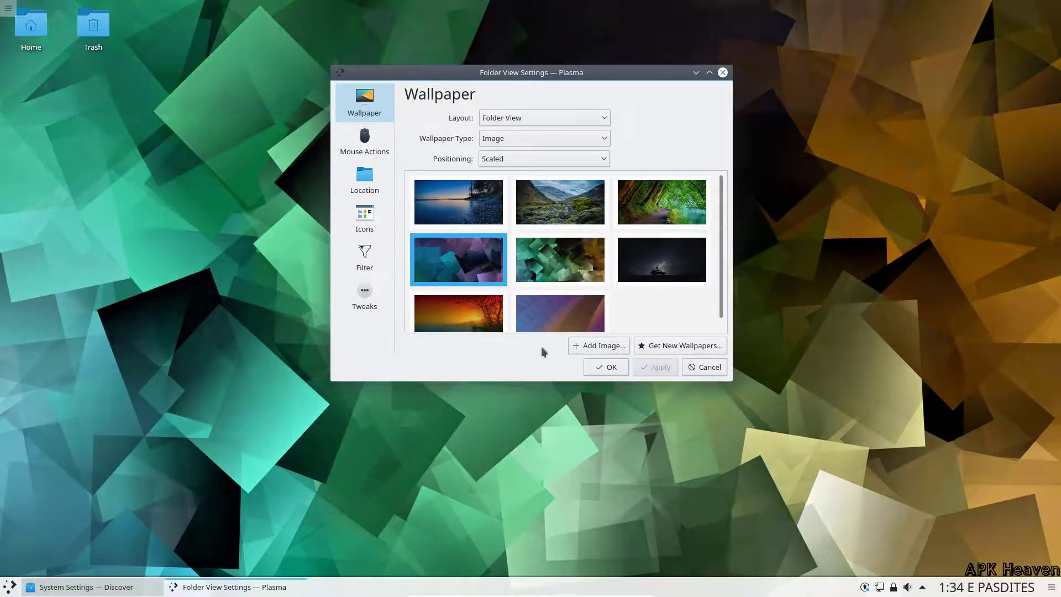
left_click(661, 370)
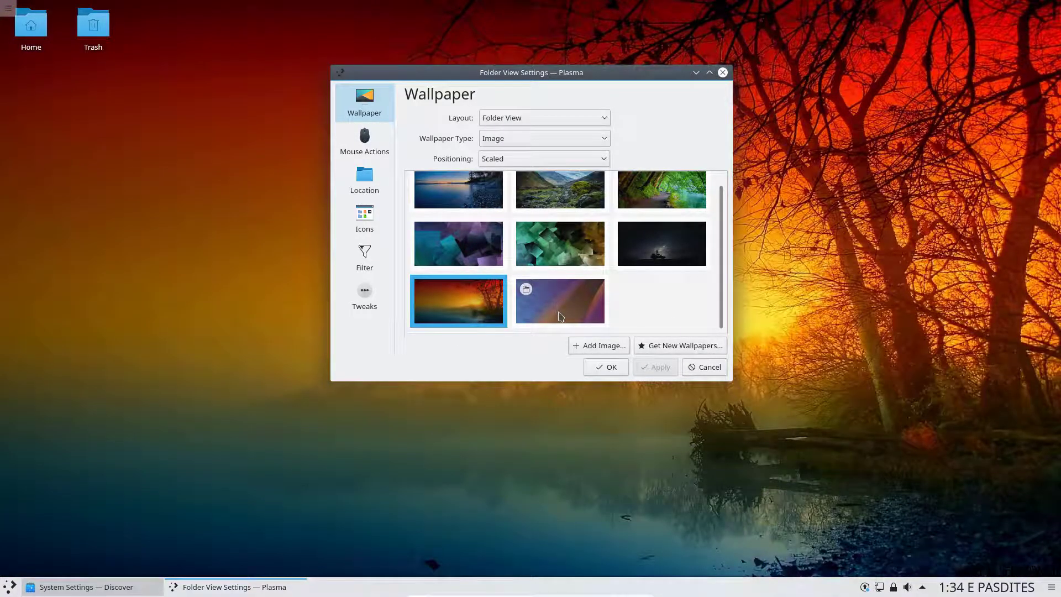
Step: Apply the lakeshore-at-dusk image as the wallpaper and close the settings
scroll(561, 316, "up", 1)
left_click(459, 202)
left_click(651, 366)
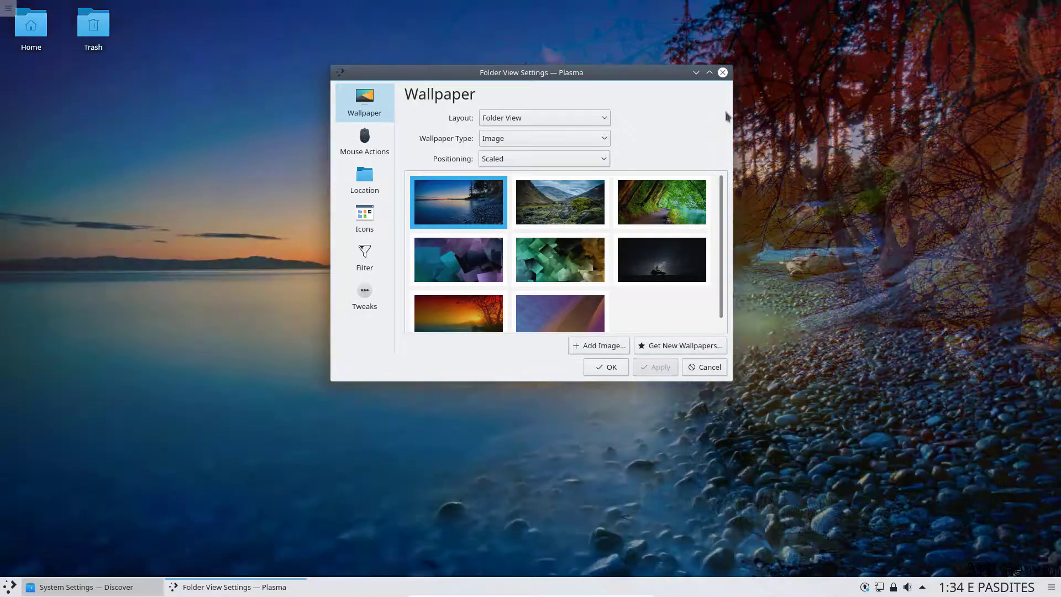
left_click(723, 73)
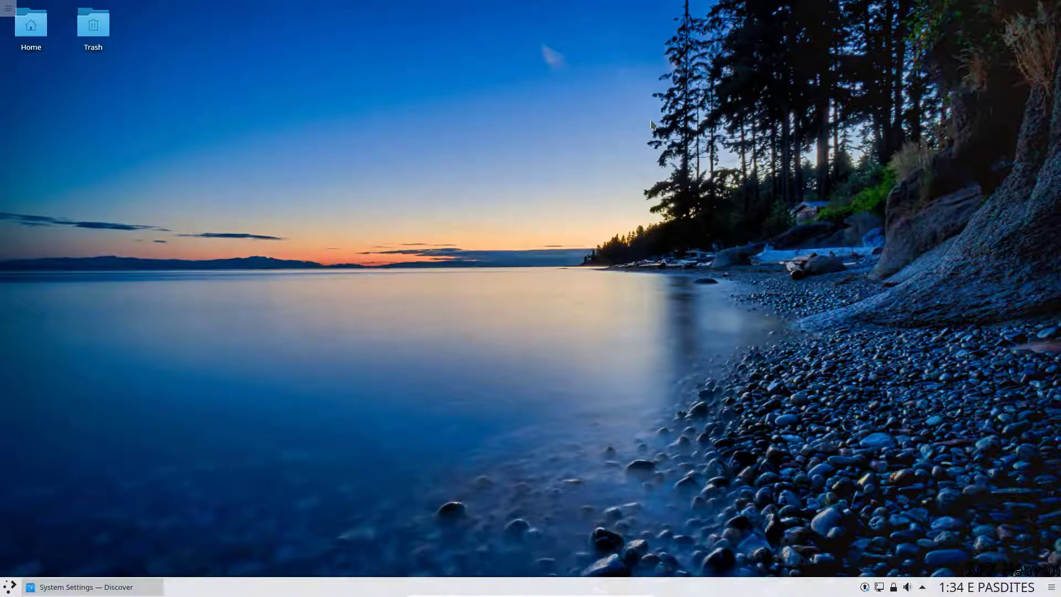
left_click(15, 7)
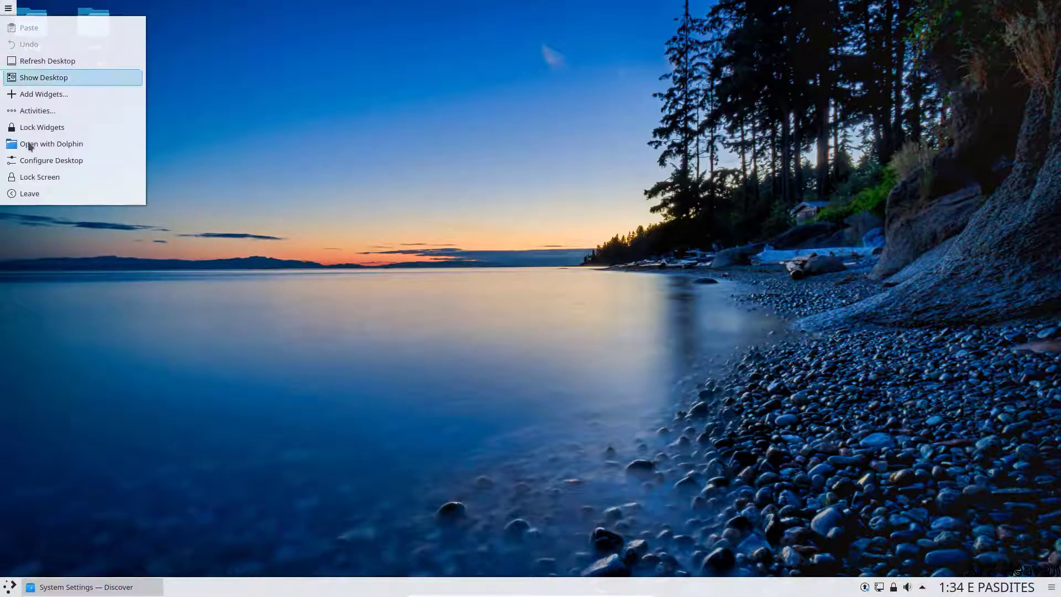
Step: Browse the Kickoff application launcher's tabs, then close it
left_click(4, 590)
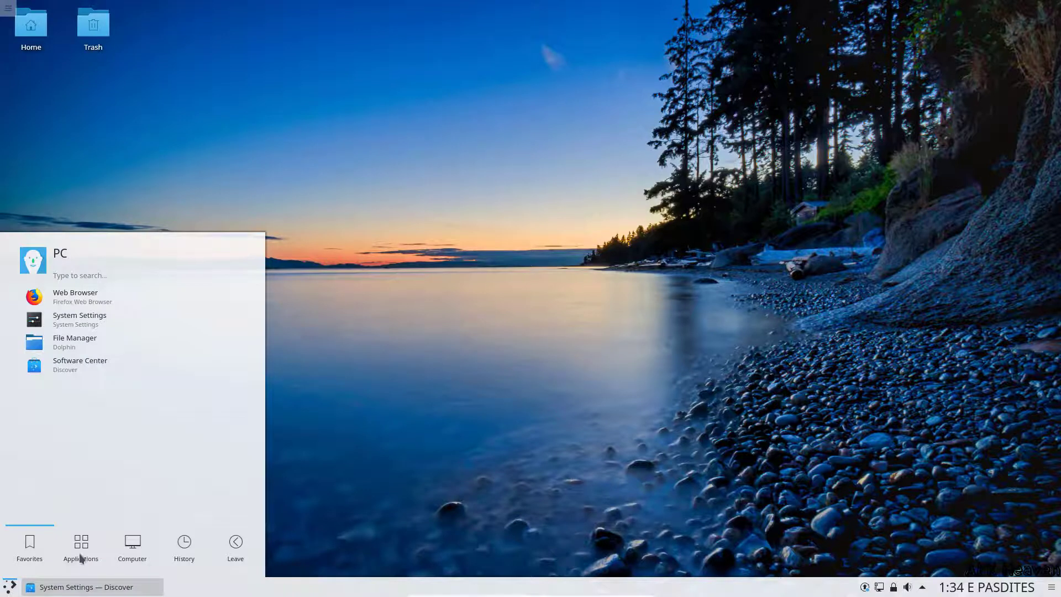
mouse_move(188, 555)
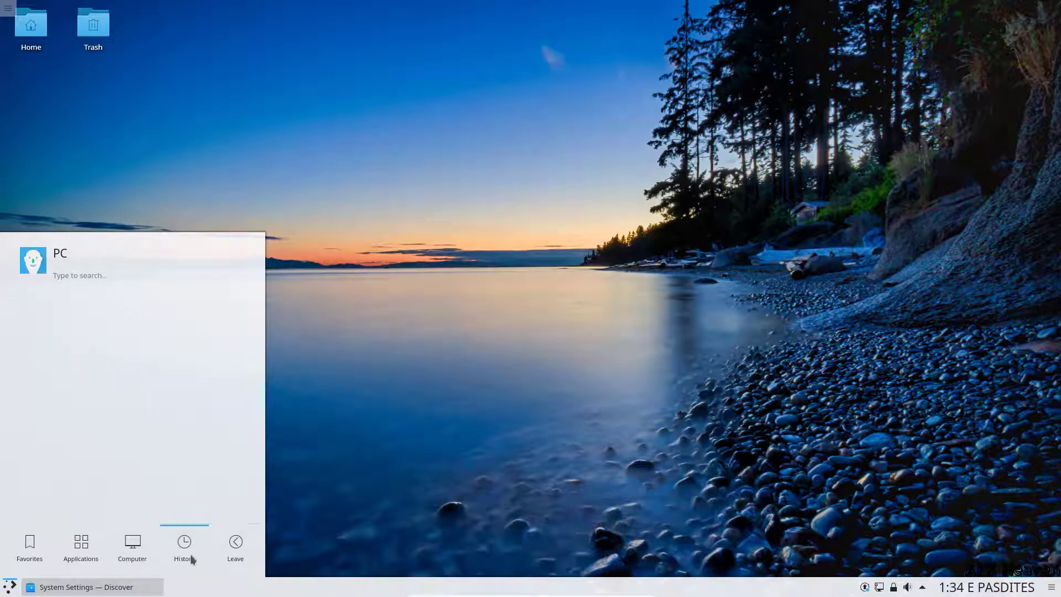
mouse_move(233, 558)
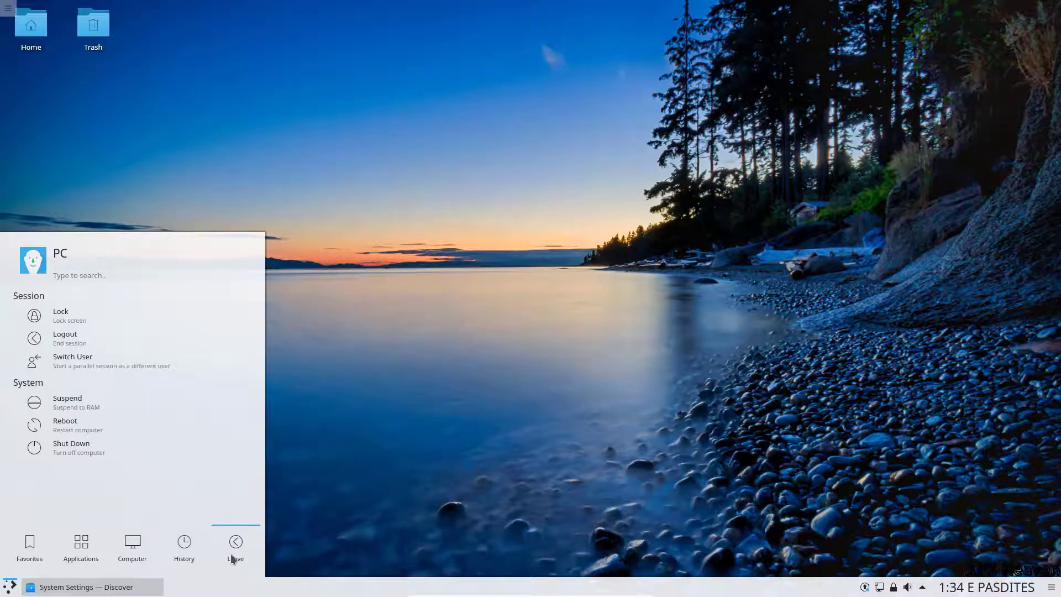
left_click(367, 540)
Step: Toggle panel edit mode, check the calendar, tray and volume popups, then open the desktop menu
left_click(1052, 589)
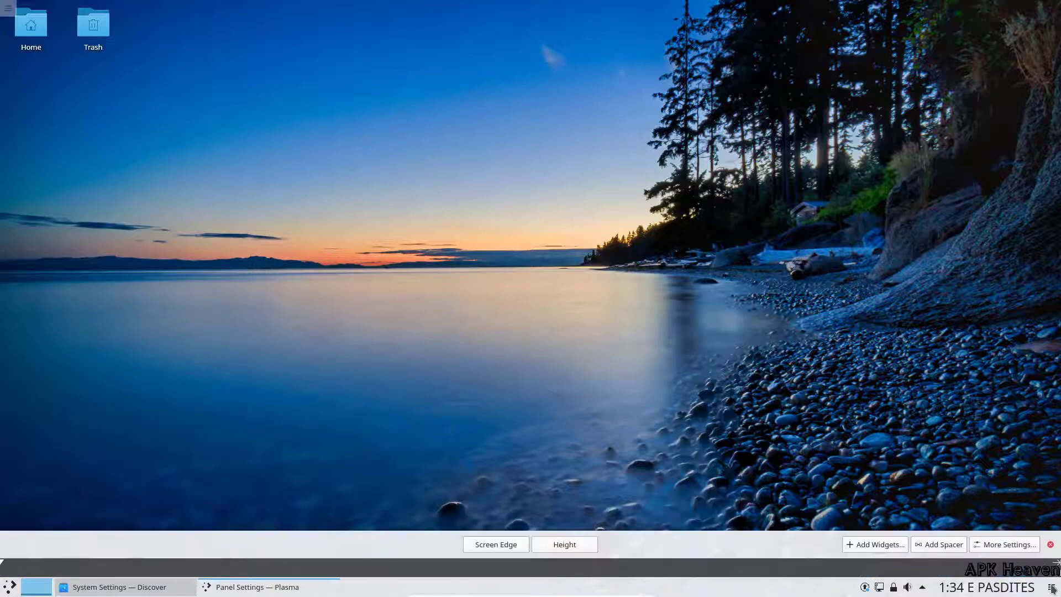
left_click(1053, 589)
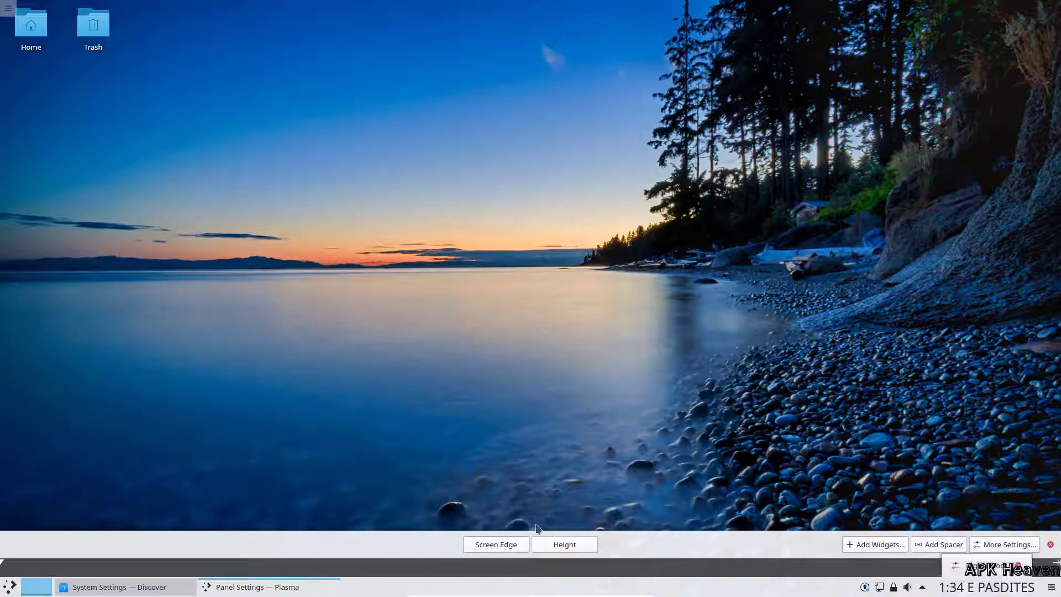
left_click(969, 590)
key("Escape")
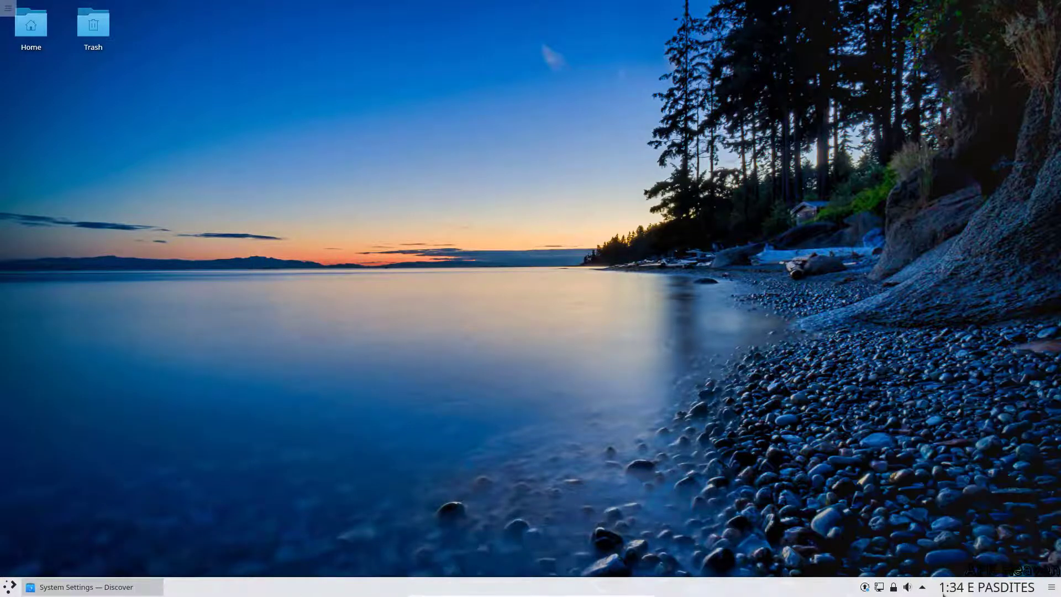
left_click(923, 588)
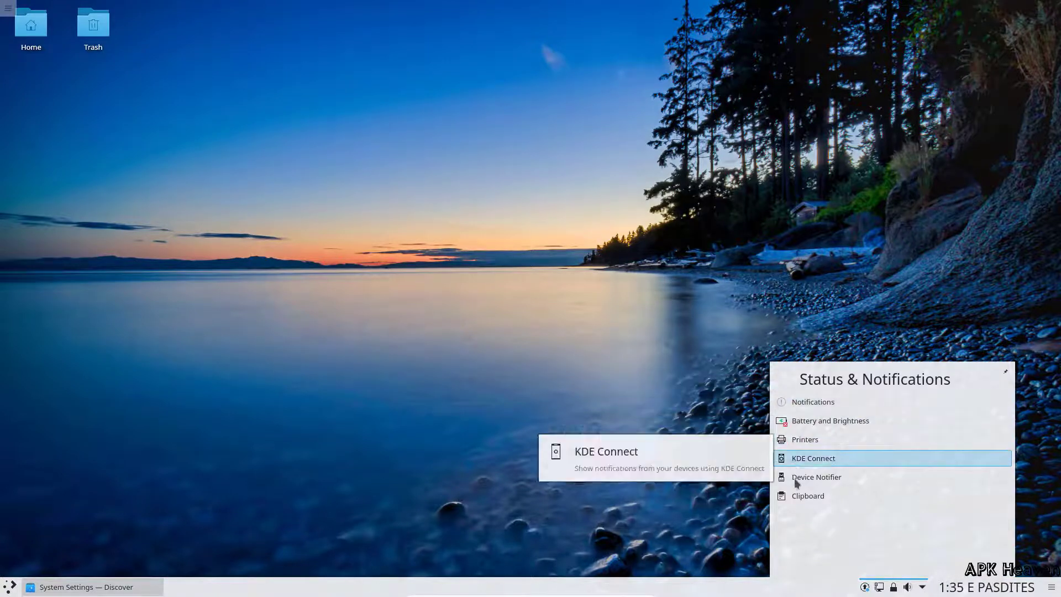
left_click(534, 445)
left_click(907, 590)
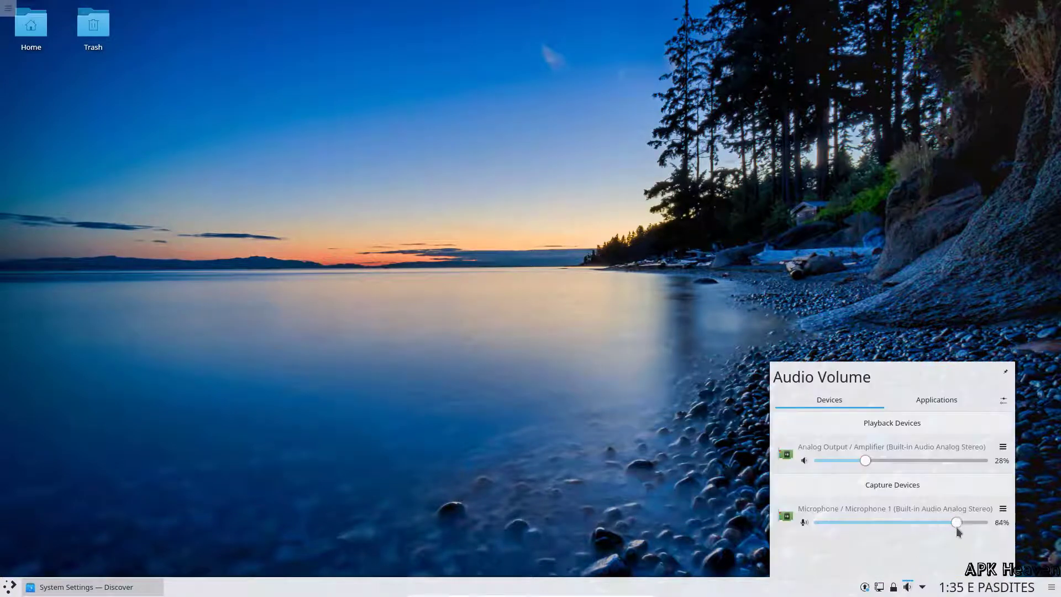
left_click(658, 431)
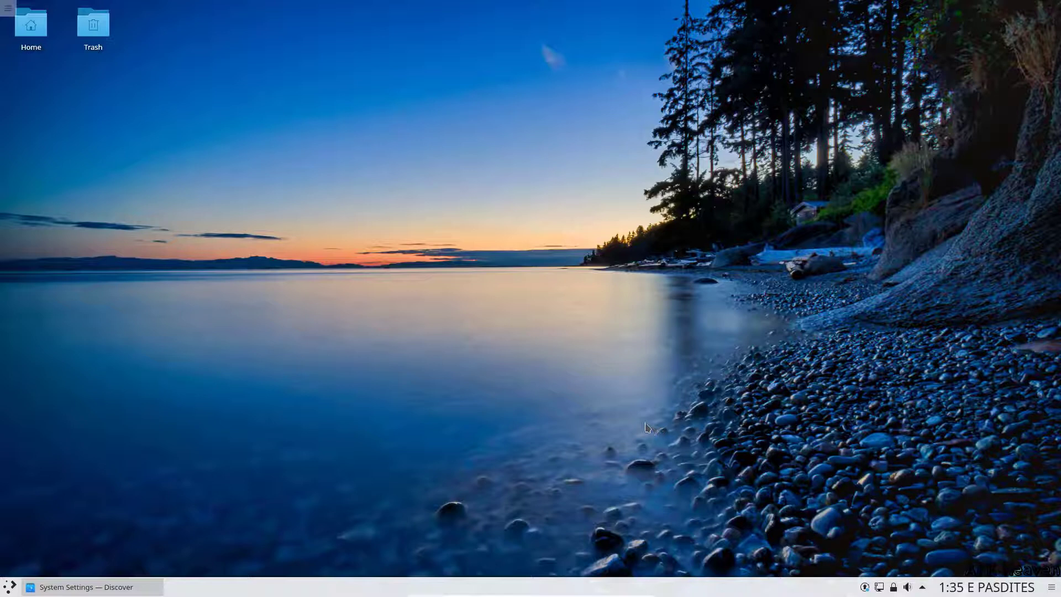
right_click(476, 227)
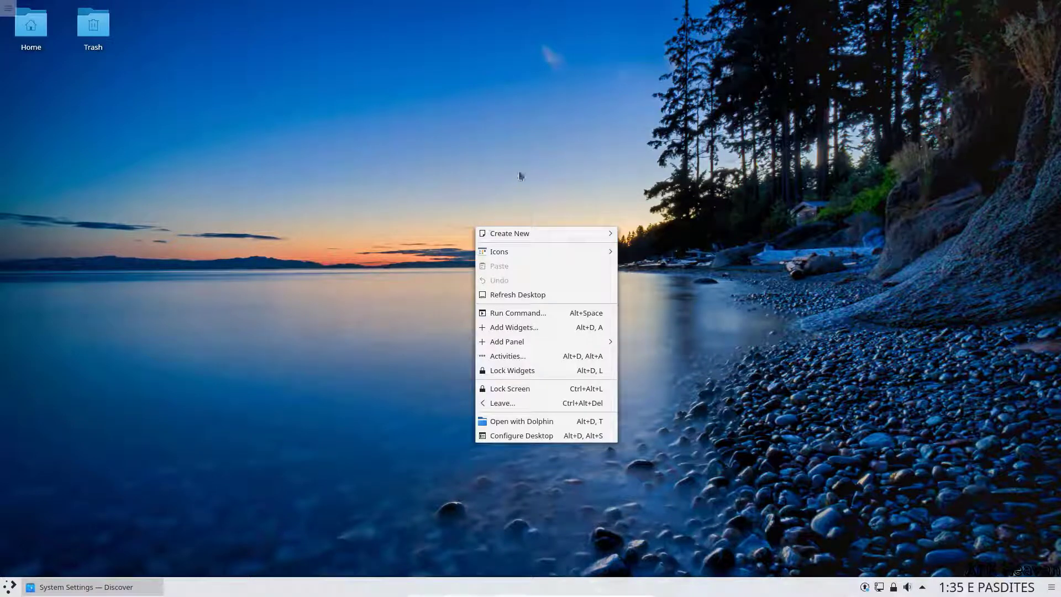
mouse_move(501, 252)
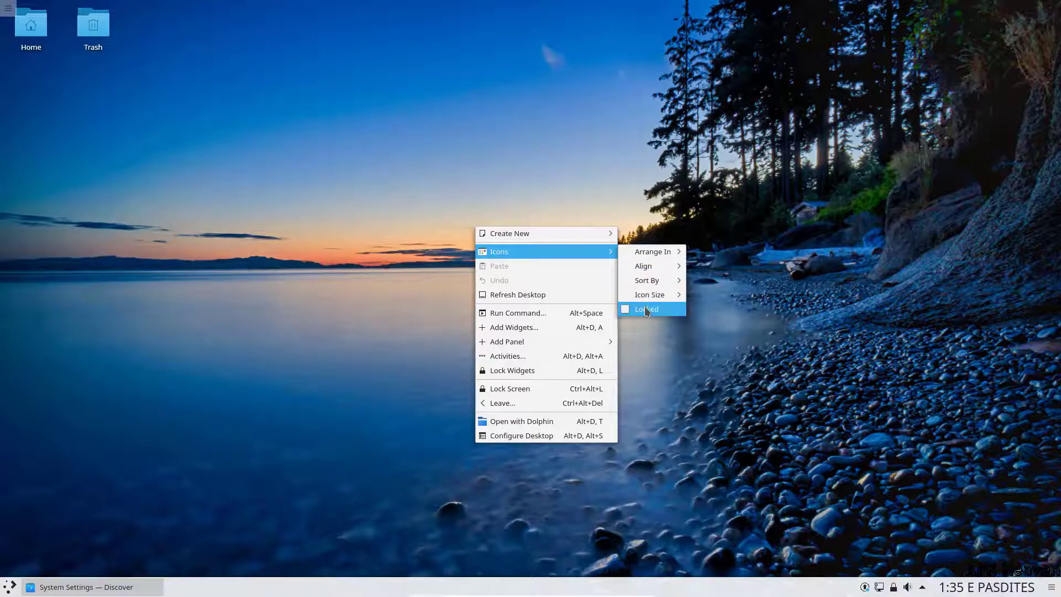
Step: Place an Analog Clock widget on the desktop from the widget list
left_click(532, 330)
left_click_drag(125, 205, 310, 100)
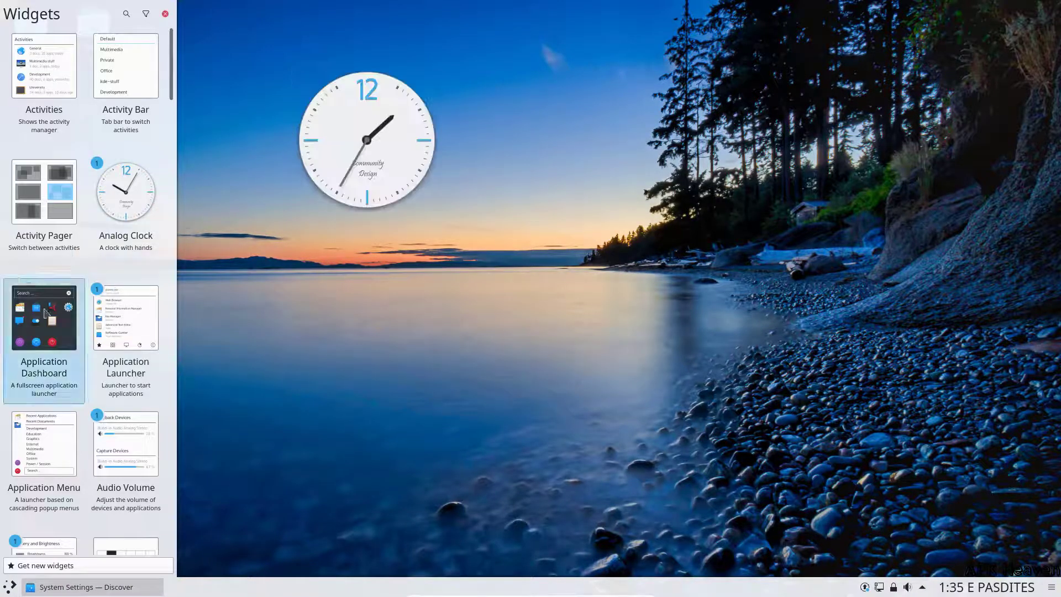
scroll(65, 312, "down", 7)
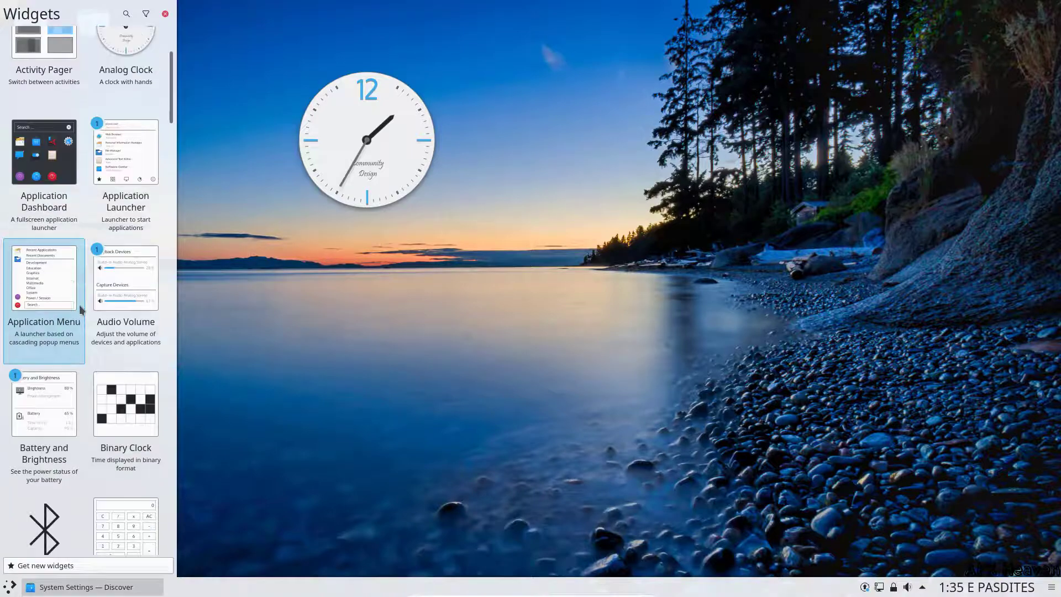
scroll(81, 309, "down", 9)
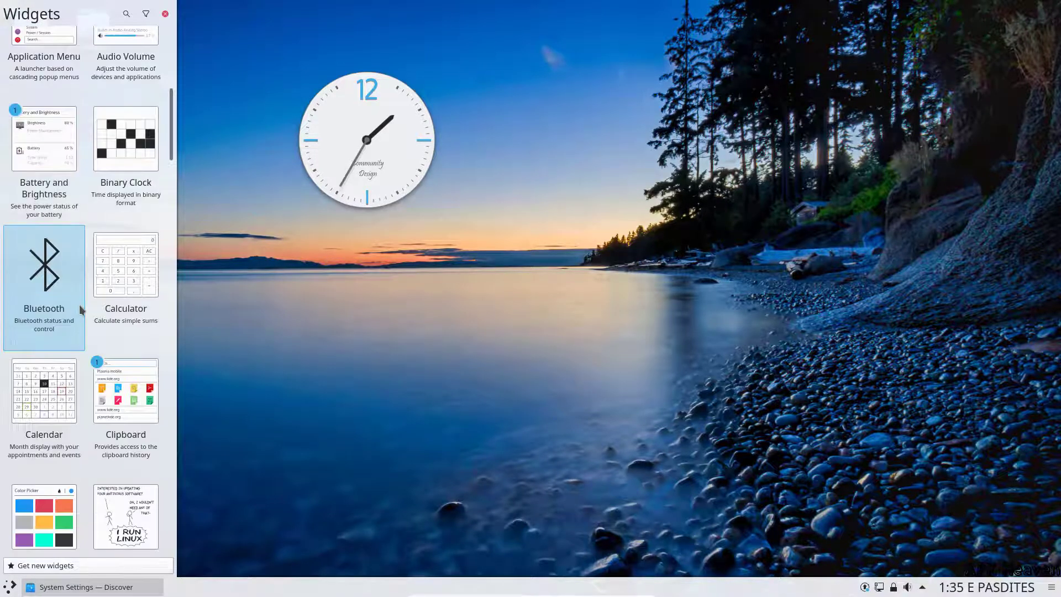
scroll(81, 309, "down", 11)
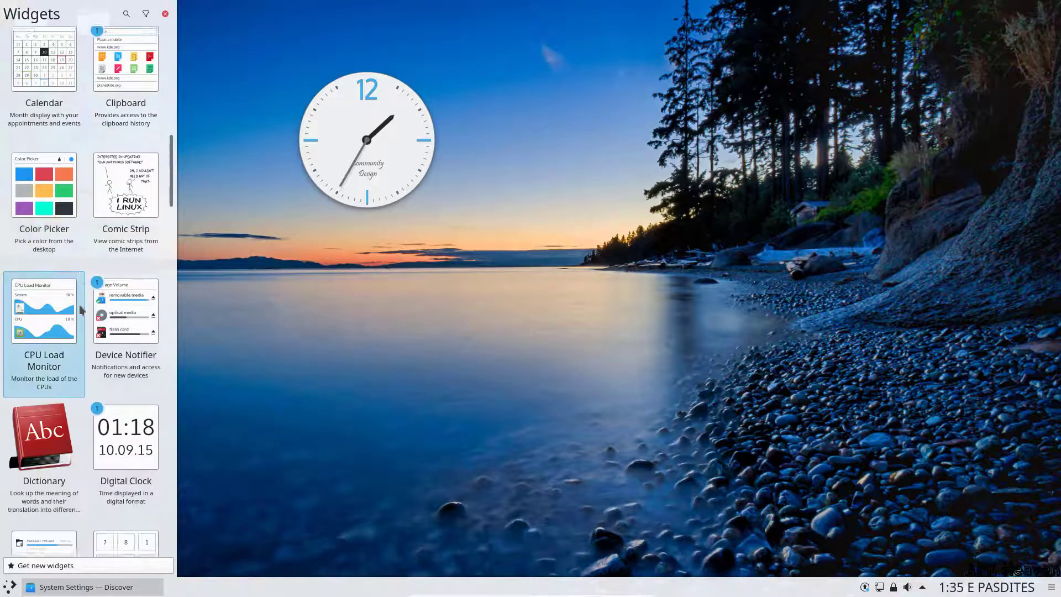
scroll(80, 310, "down", 3)
scroll(80, 310, "down", 4)
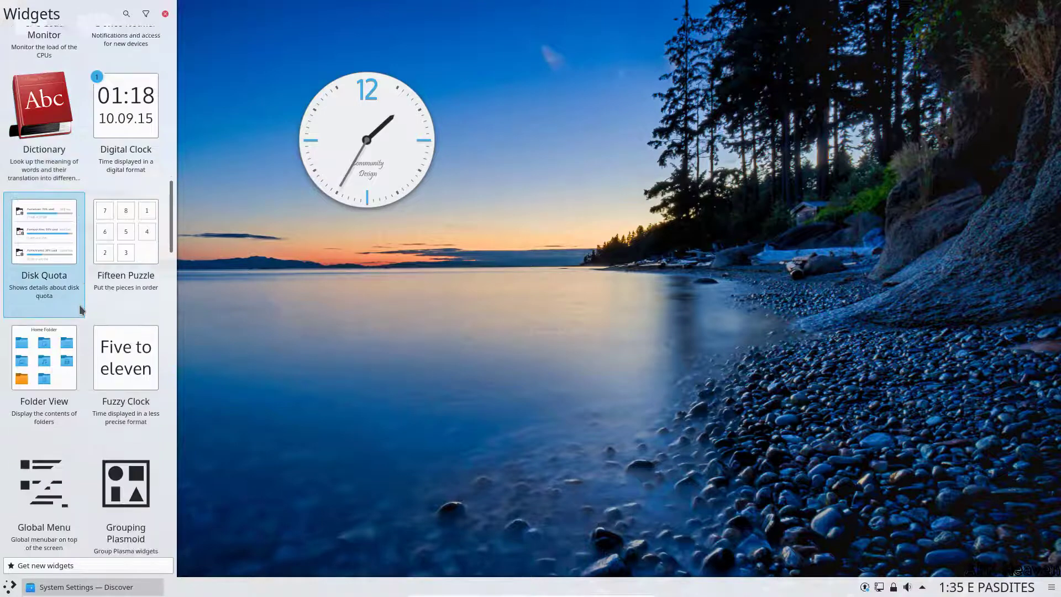
scroll(92, 324, "down", 3)
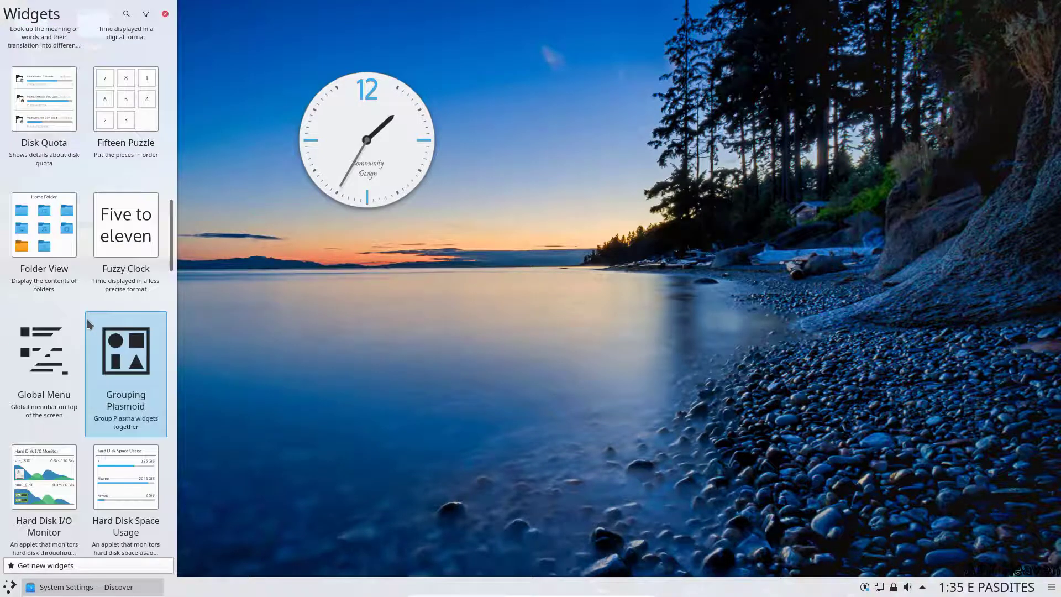
scroll(88, 325, "down", 2)
Step: Add a Hard Disk I/O Monitor widget, then remove it again
left_click_drag(55, 409, 489, 157)
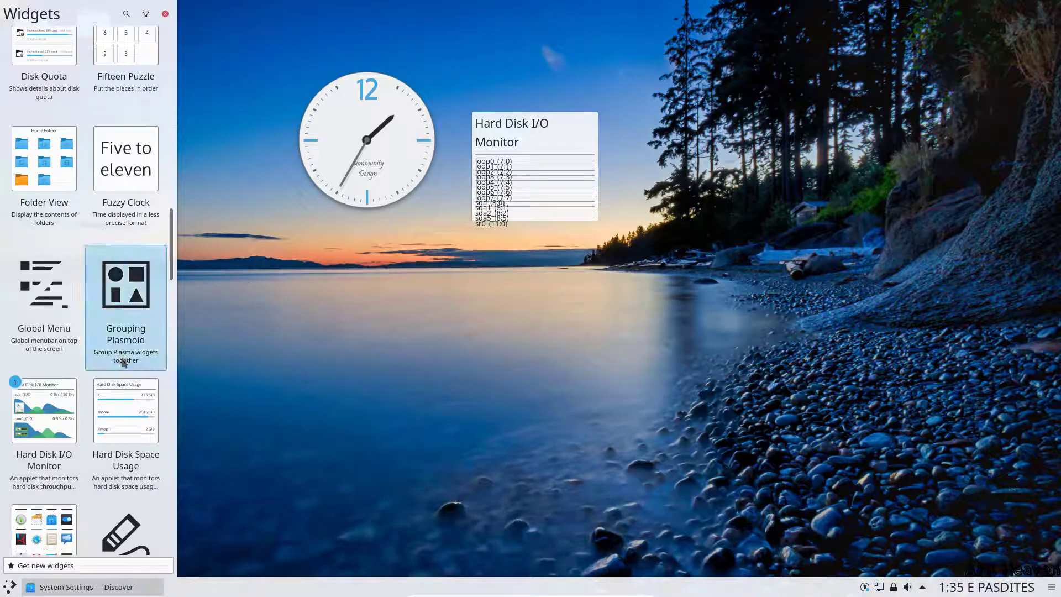
scroll(124, 362, "down", 2)
scroll(126, 368, "down", 1)
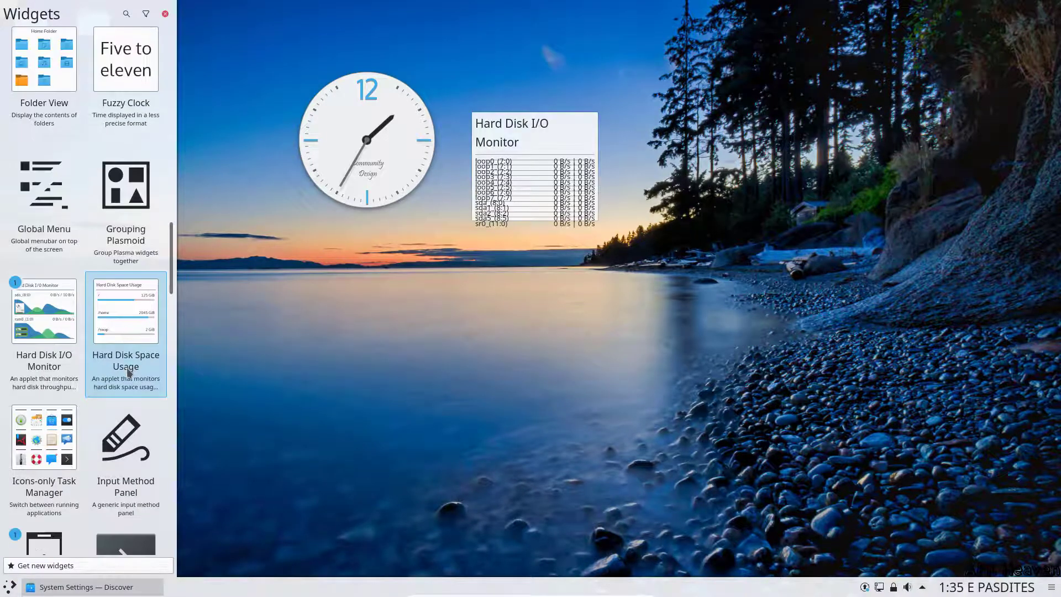
scroll(127, 372, "down", 1)
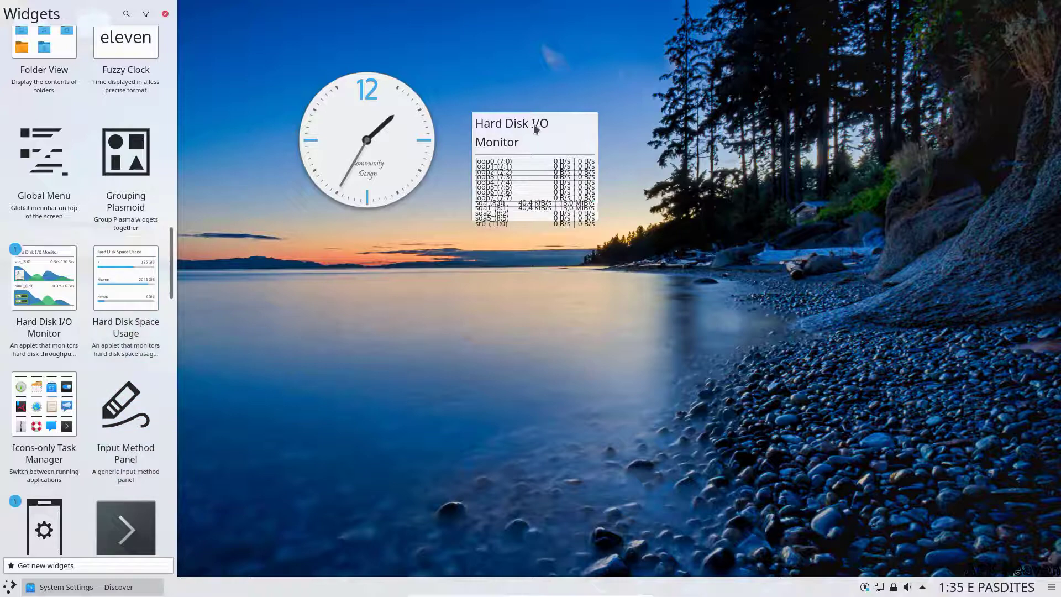
right_click(516, 126)
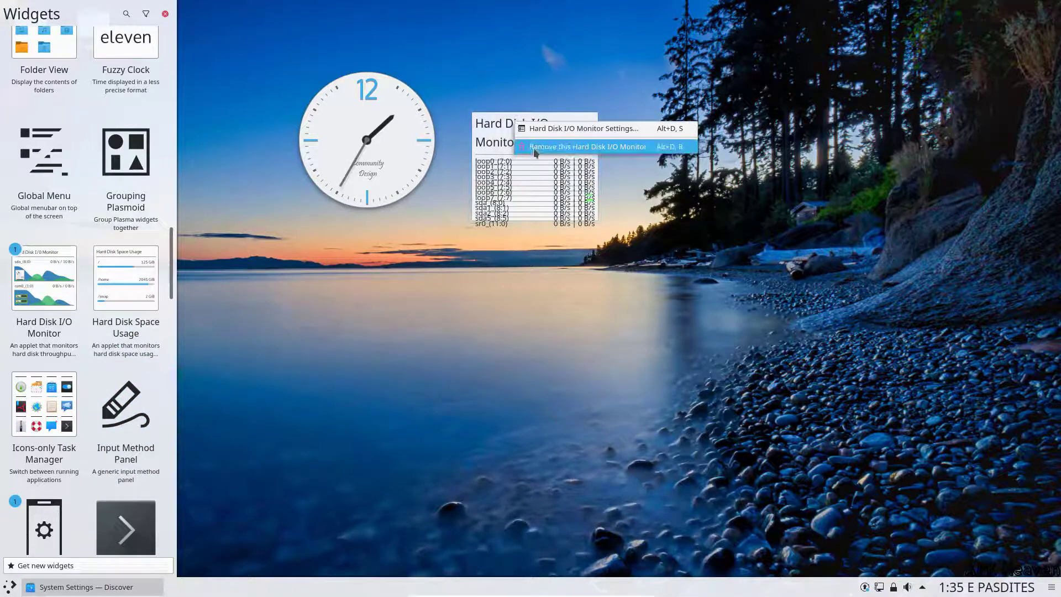
left_click(547, 144)
Step: Add a Notes sticky note reading TEST and move it to the top-right corner
scroll(111, 351, "down", 6)
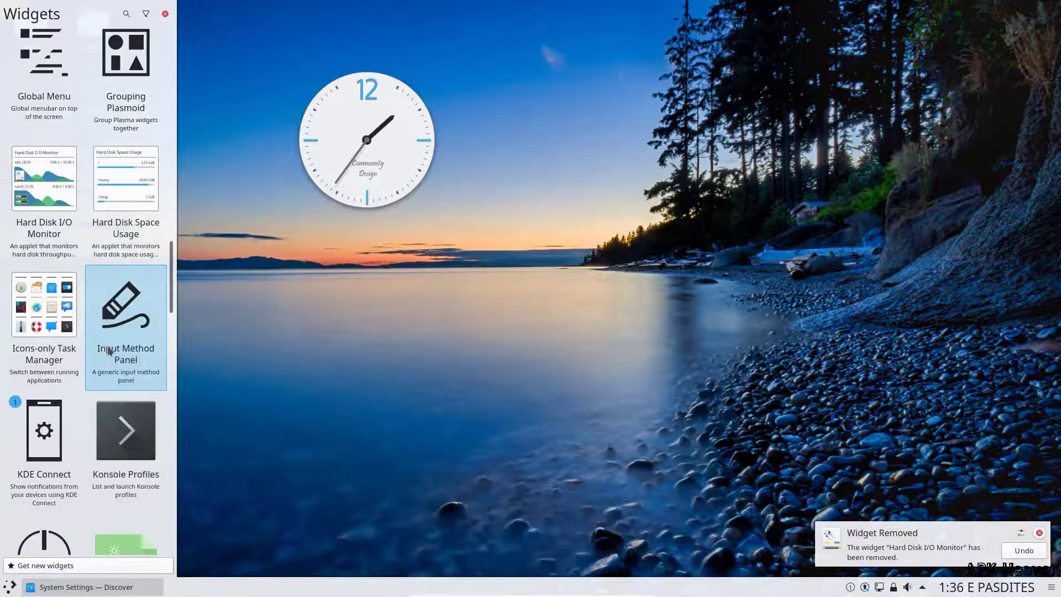
scroll(101, 362, "down", 5)
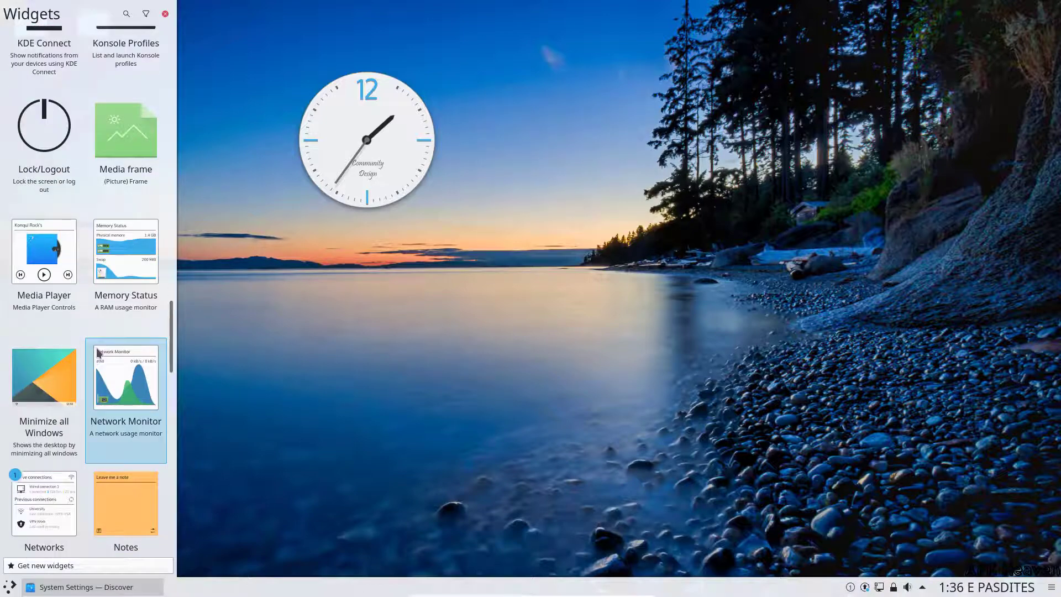
scroll(99, 354, "down", 3)
left_click_drag(118, 360, 558, 149)
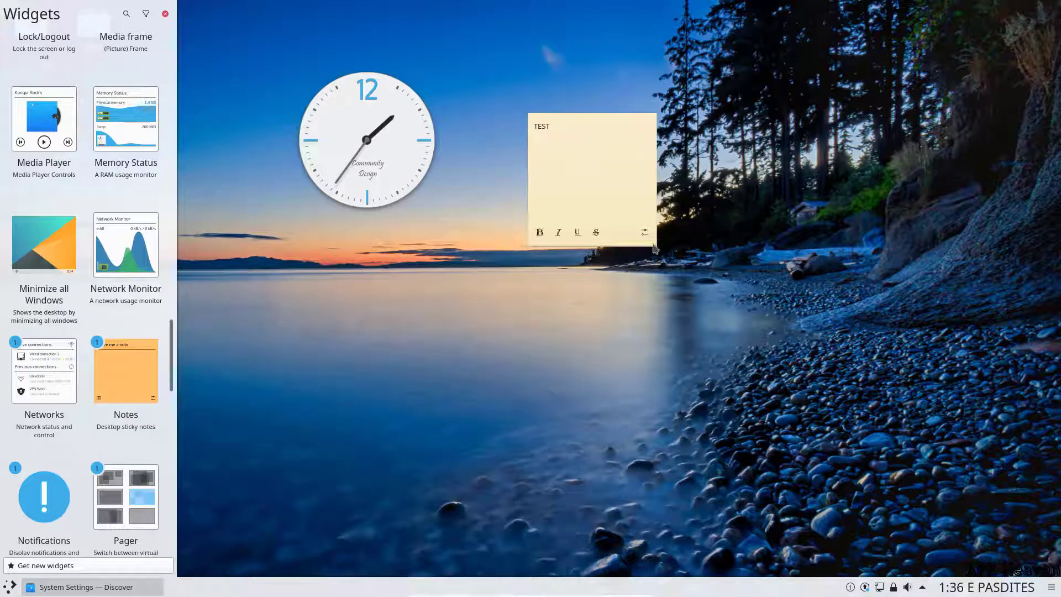
left_click_drag(655, 248, 1048, 142)
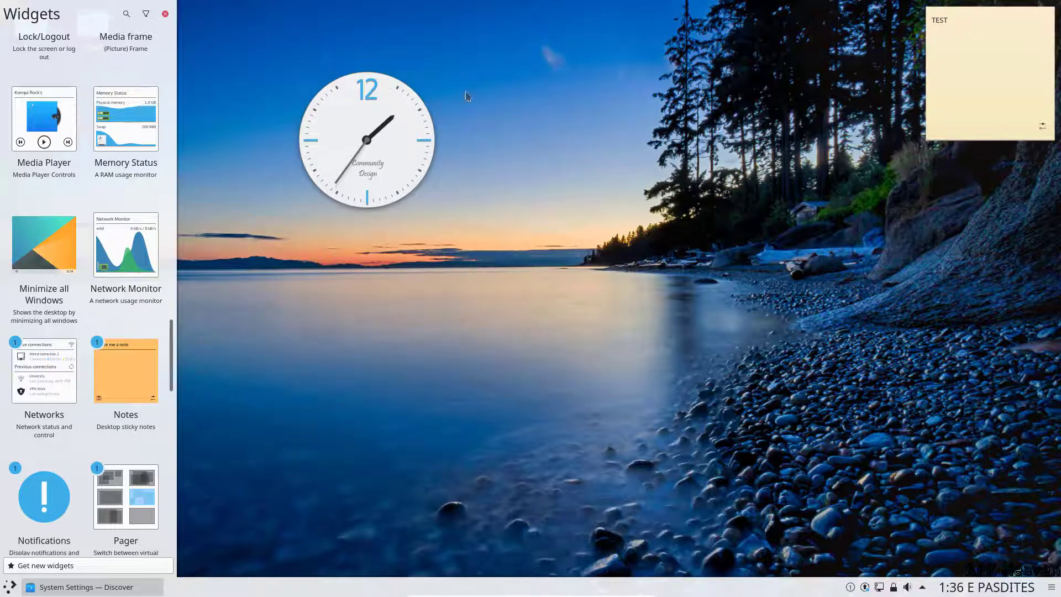
Step: Check the clock widget's options without changes and close the widget browser
right_click(395, 128)
left_click(397, 183)
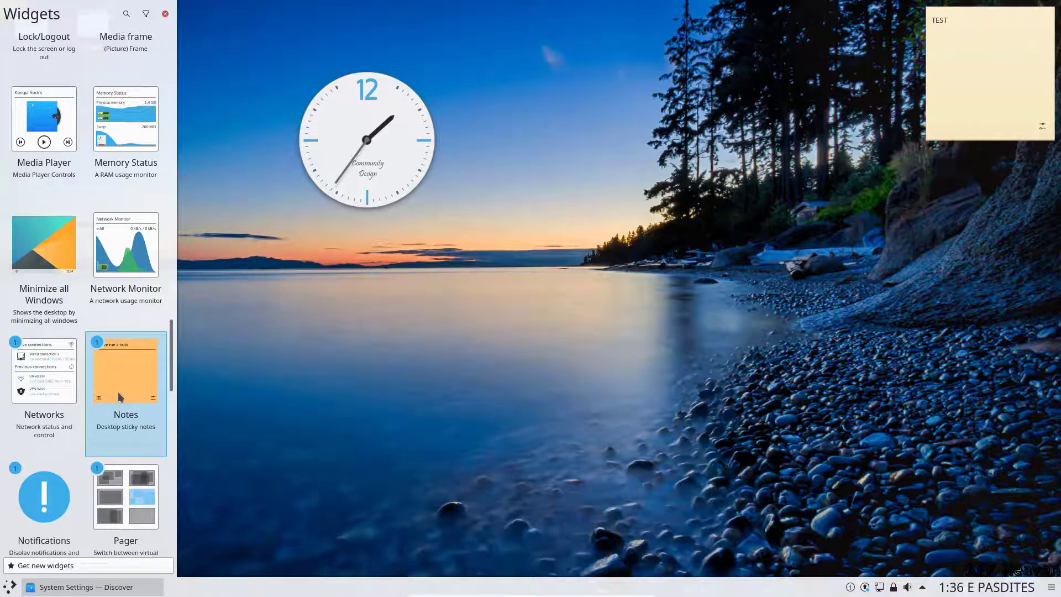
scroll(120, 395, "down", 10)
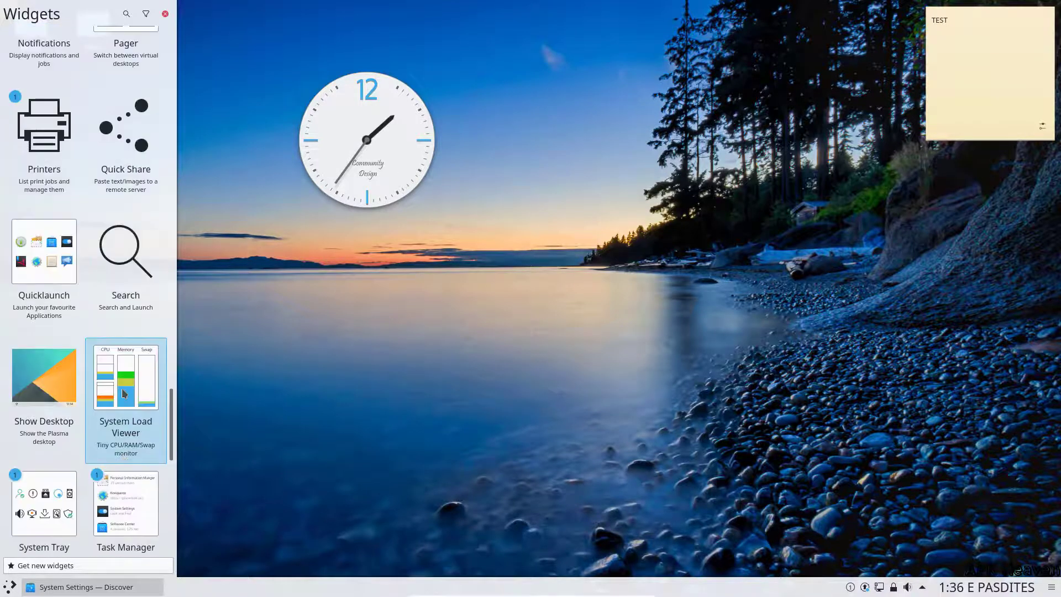
scroll(124, 394, "up", 2)
scroll(123, 394, "down", 15)
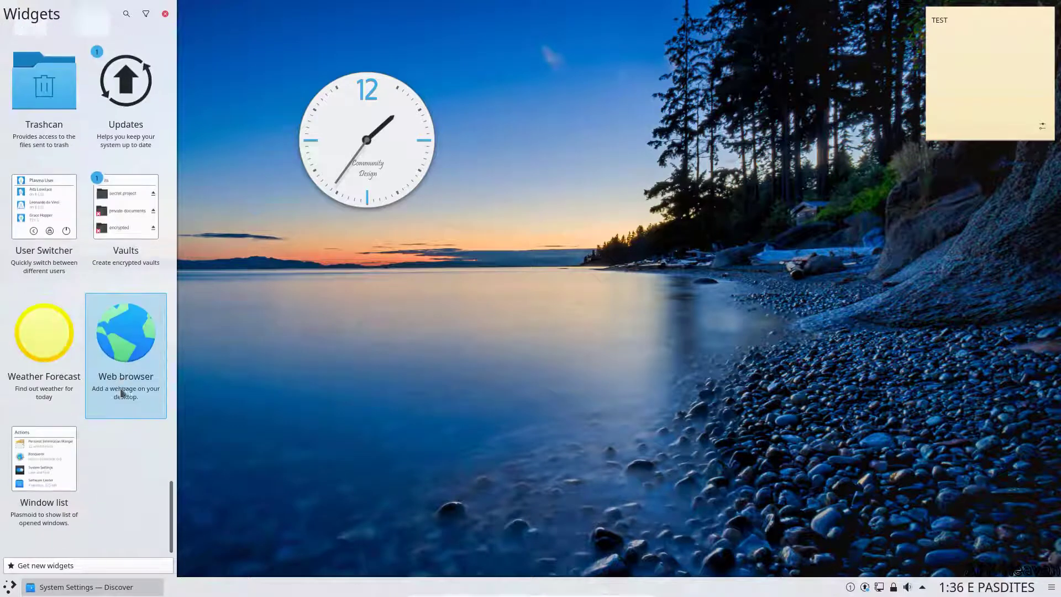
left_click(486, 221)
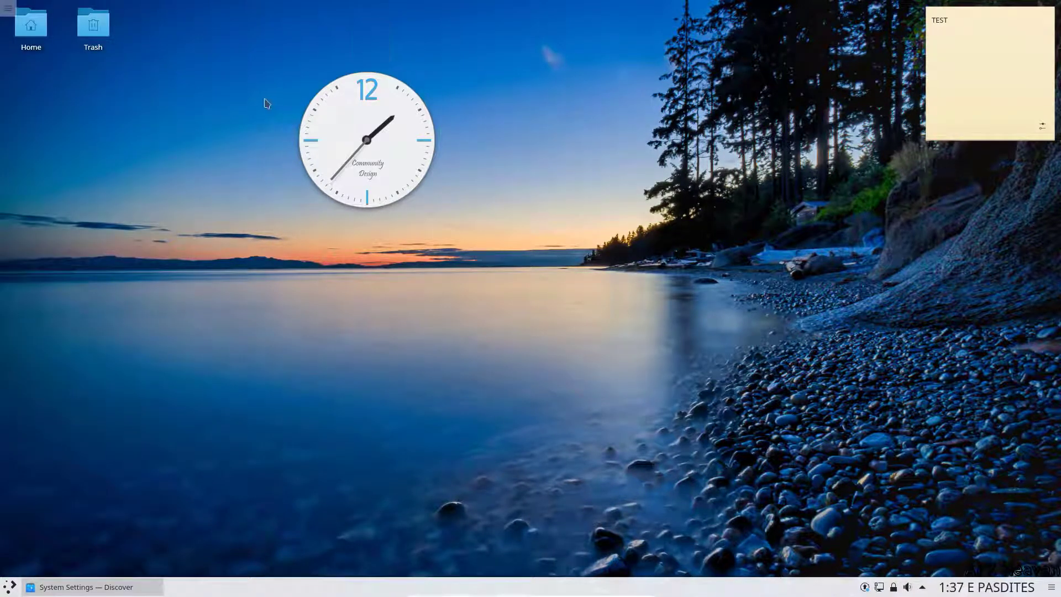
Step: Launch Firefox from Kickoff Favorites, close the privacy notice tab and maximise the window
left_click(10, 589)
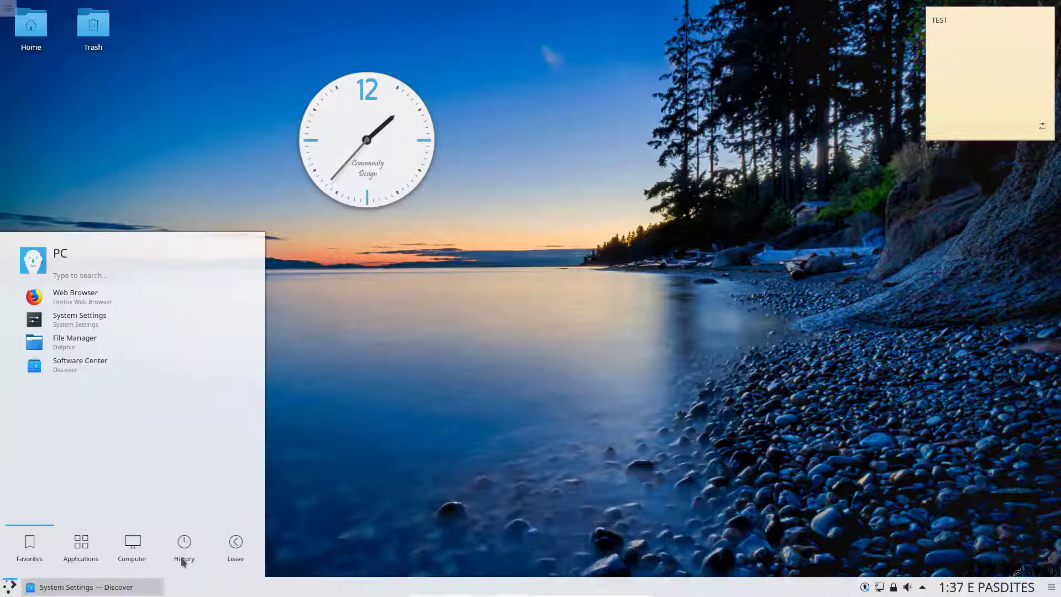
left_click(233, 549)
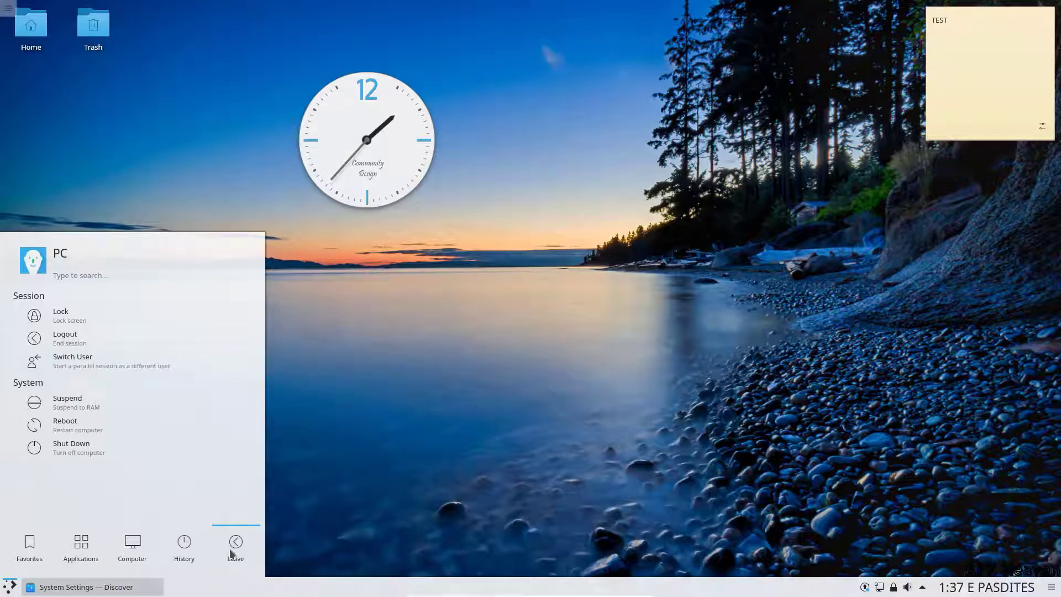
left_click(33, 548)
left_click(135, 300)
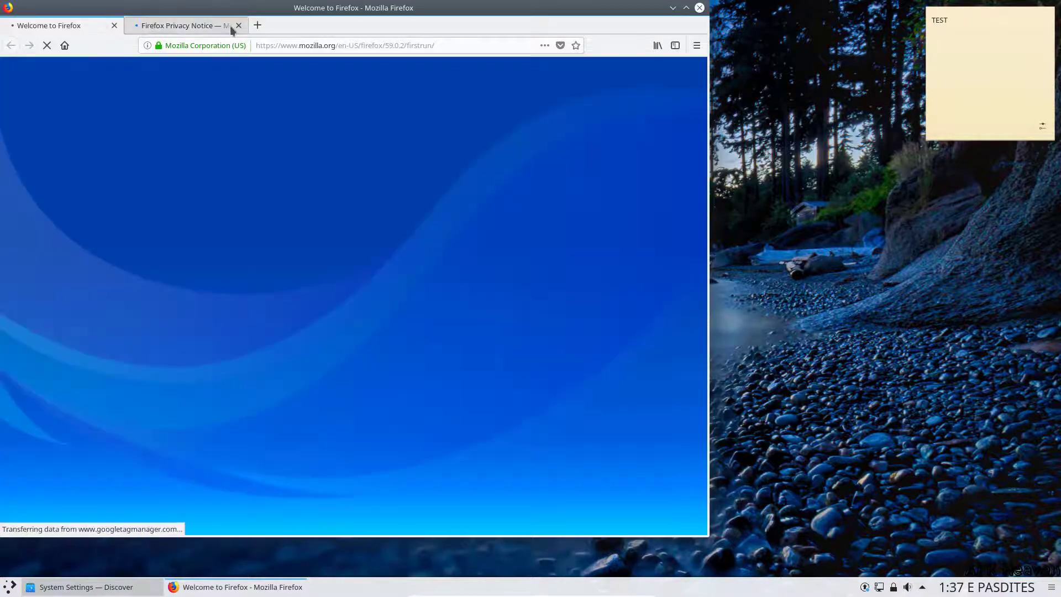
left_click(235, 25)
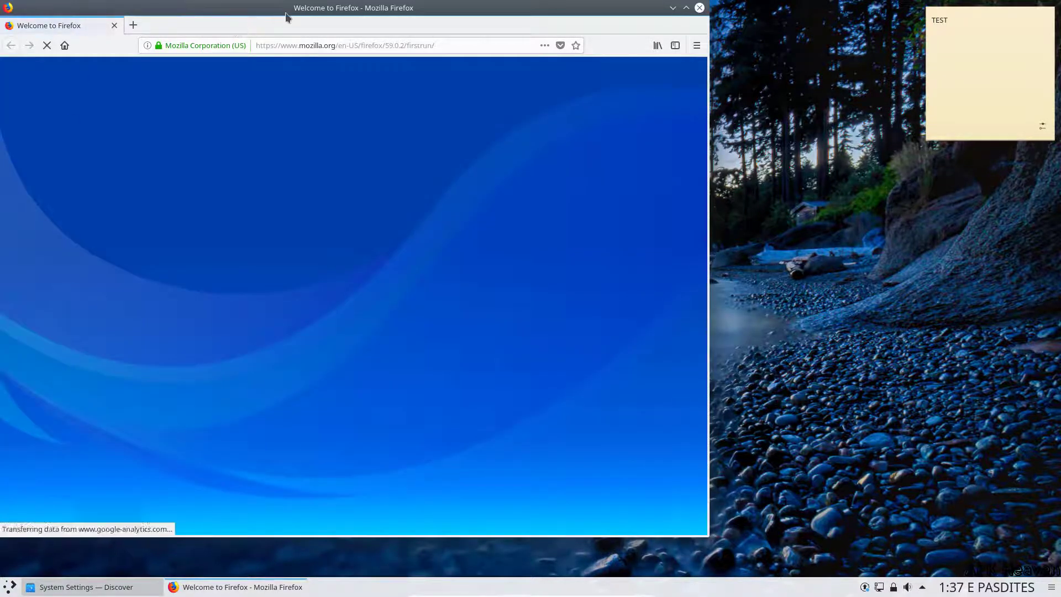
double_click(285, 17)
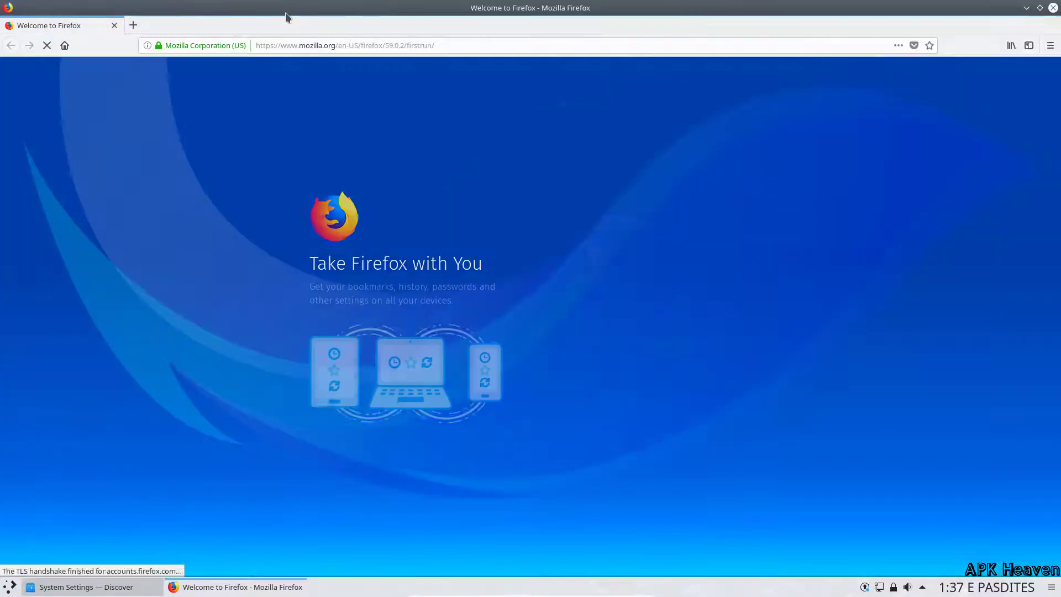
Step: Go to youtube.com/apkheaven to load the Apk Heaven channel
left_click(346, 44)
type("youtube")
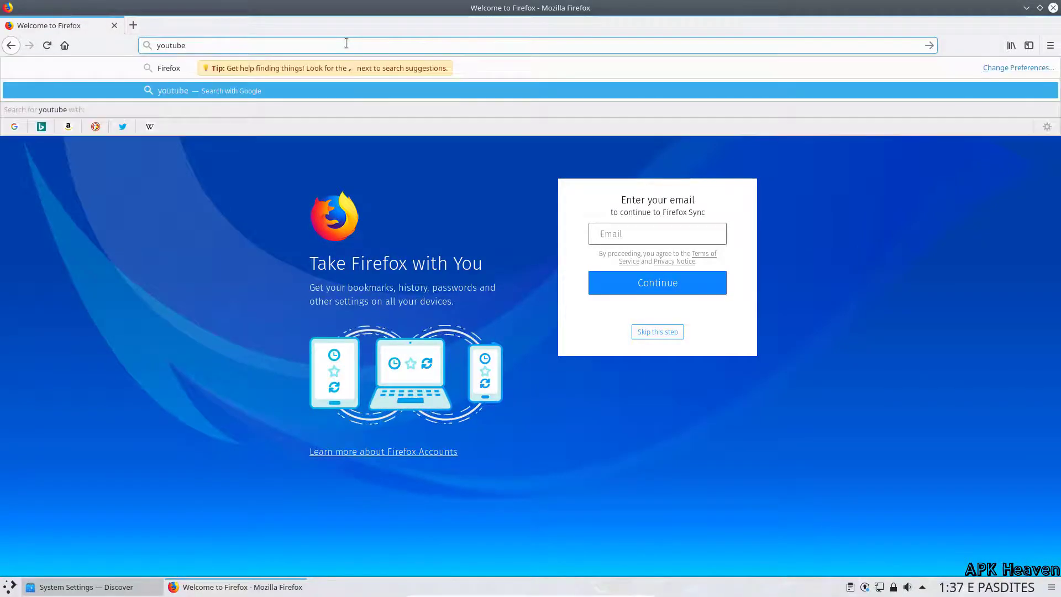
type(".com/apkhe")
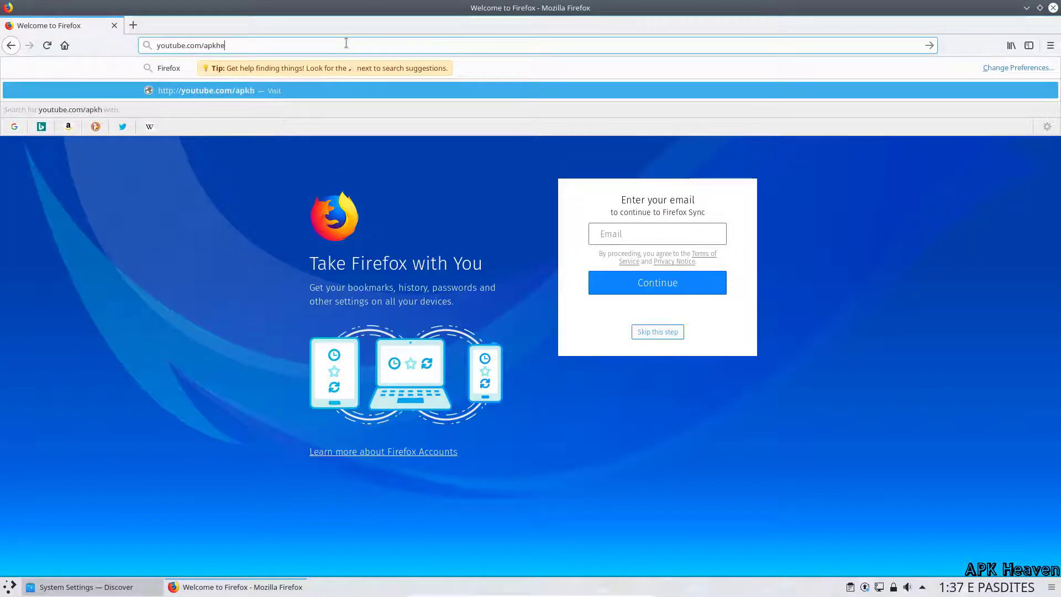
type("aven")
key("Return")
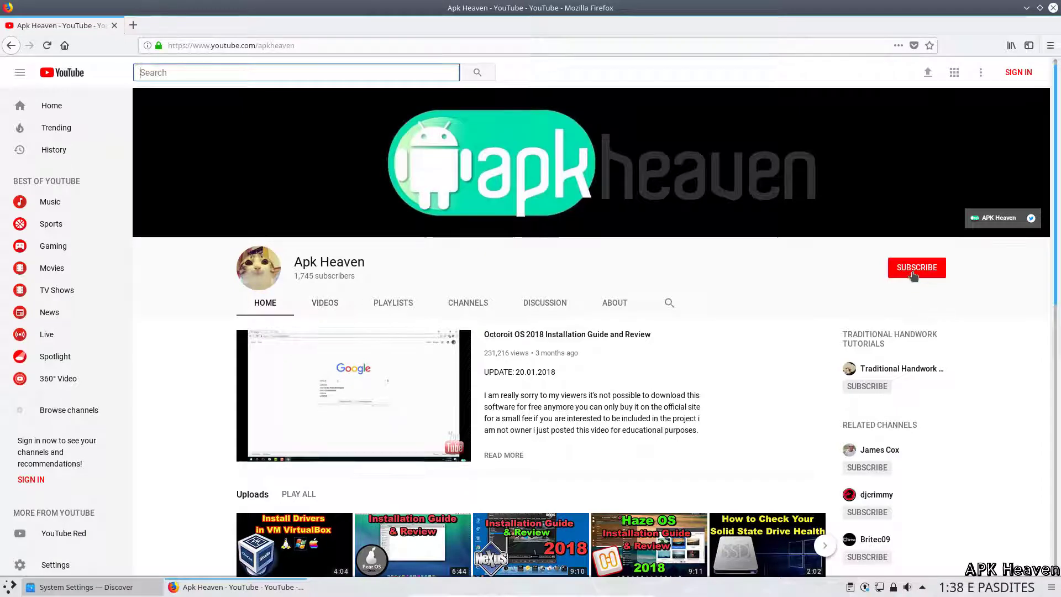
Step: Visit the channel's linked apkheavens.com site, close that tab, then close Firefox
left_click(989, 223)
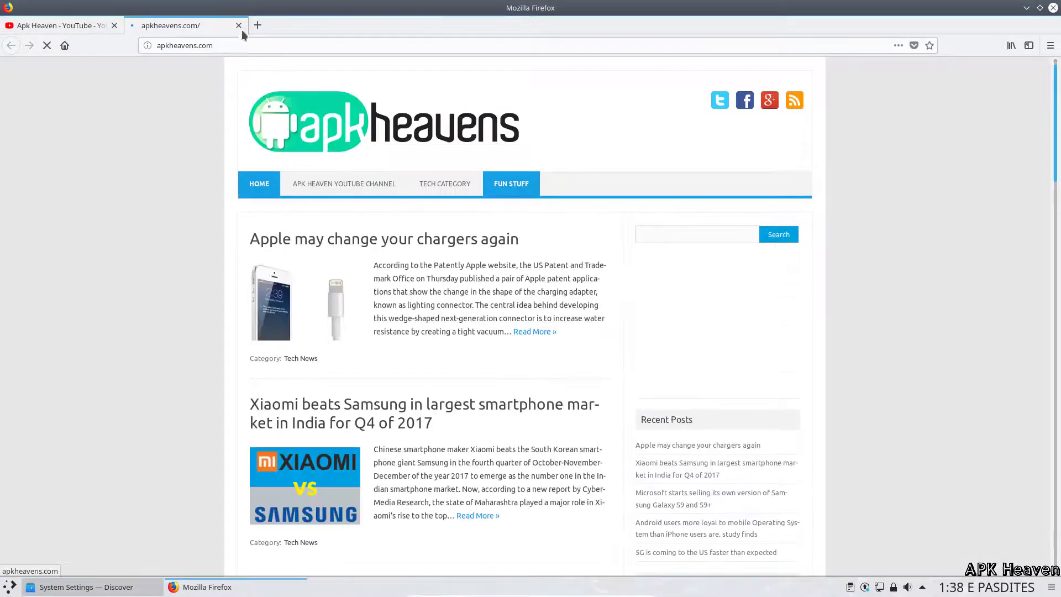
scroll(296, 234, "down", 8)
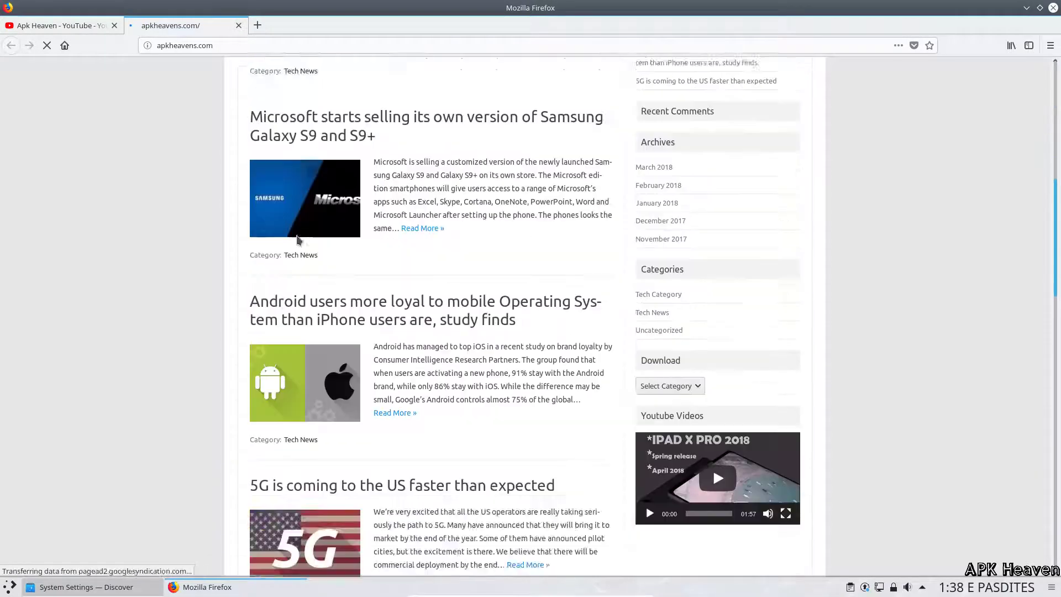
scroll(296, 238, "down", 5)
left_click(239, 25)
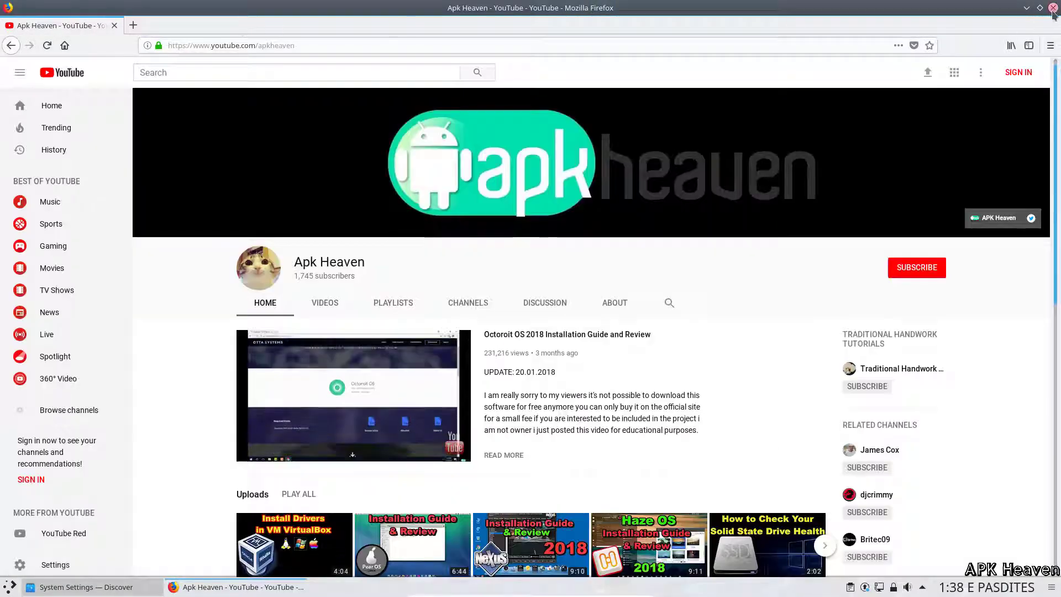
left_click(1053, 8)
Step: Shut down via Kickoff's Leave > Shut Down, confirming Shutdown in the logout screen
left_click(2, 590)
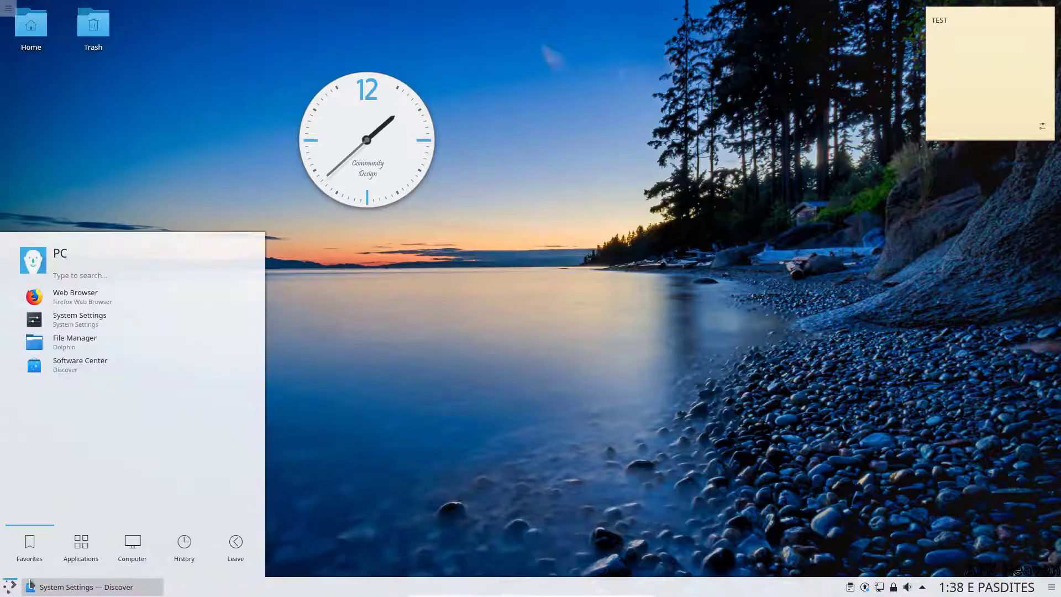
left_click(234, 547)
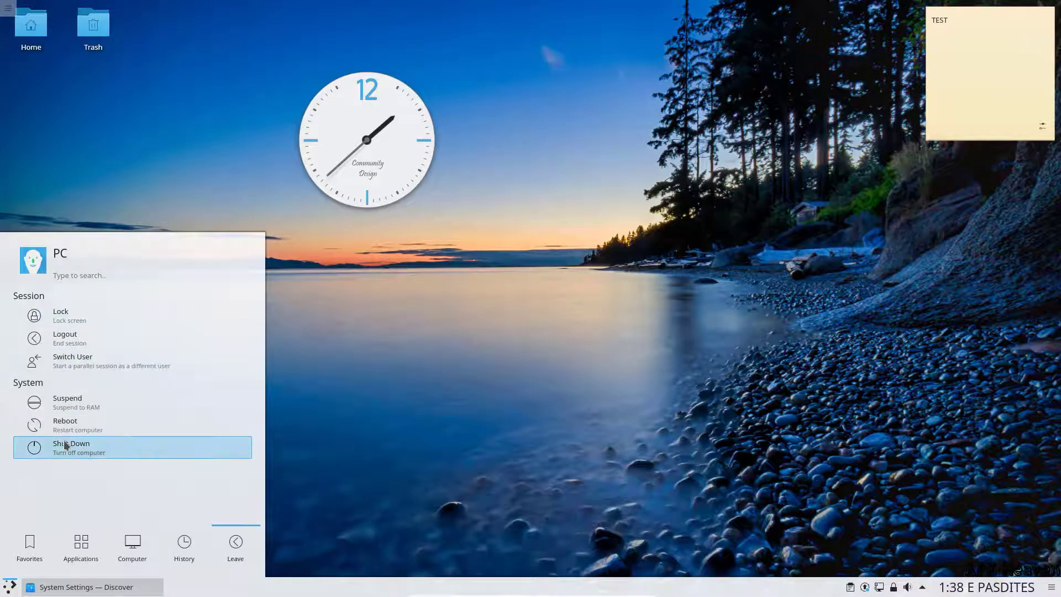
left_click(65, 446)
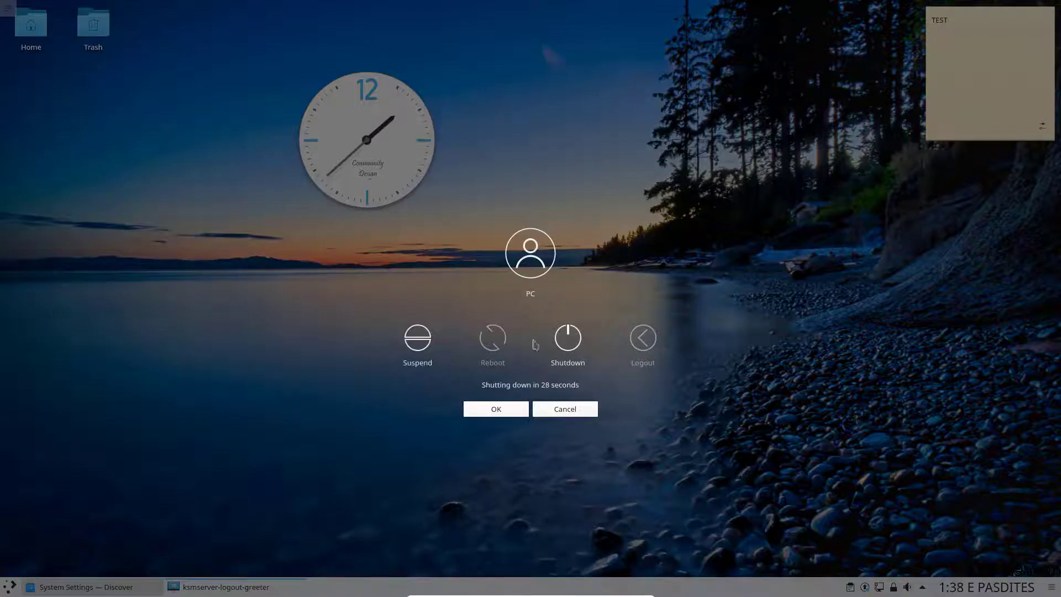
left_click(575, 338)
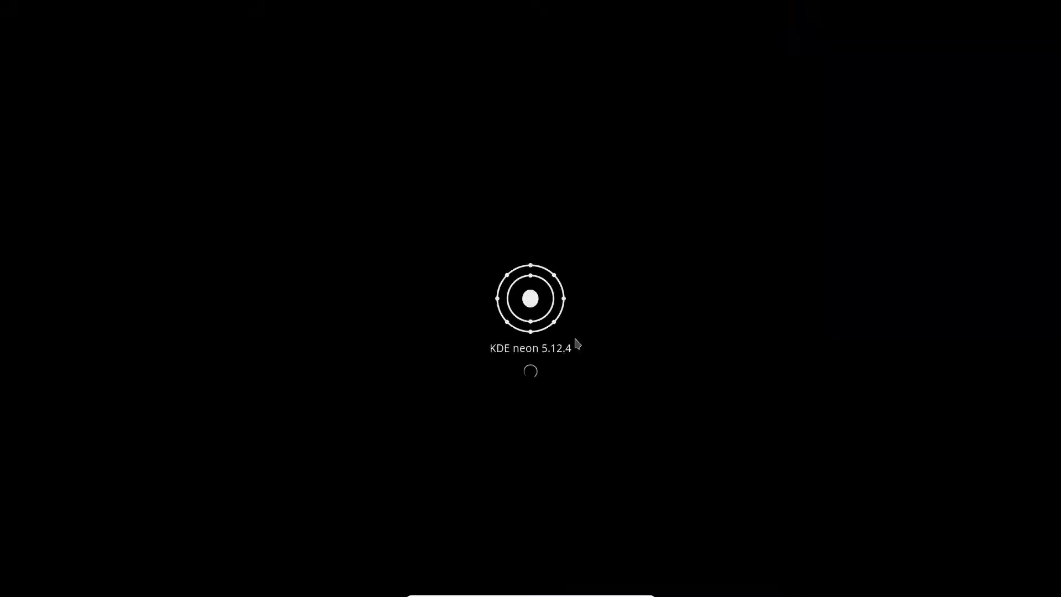